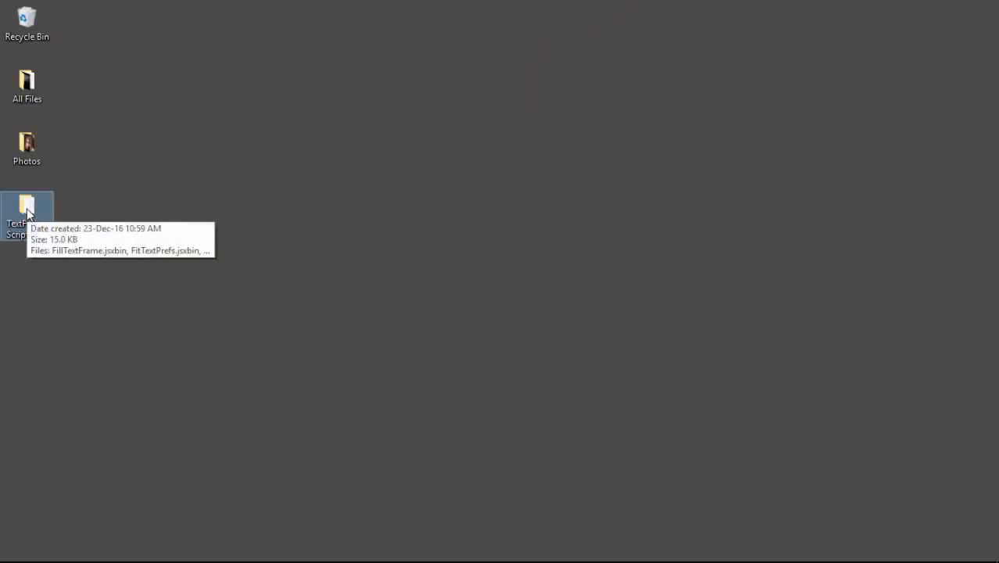
# Cut the three script files from the TextFitting Scripts_1.2 desktop folder to the clipboard and close the folder.
pyautogui.doubleClick(27, 211)
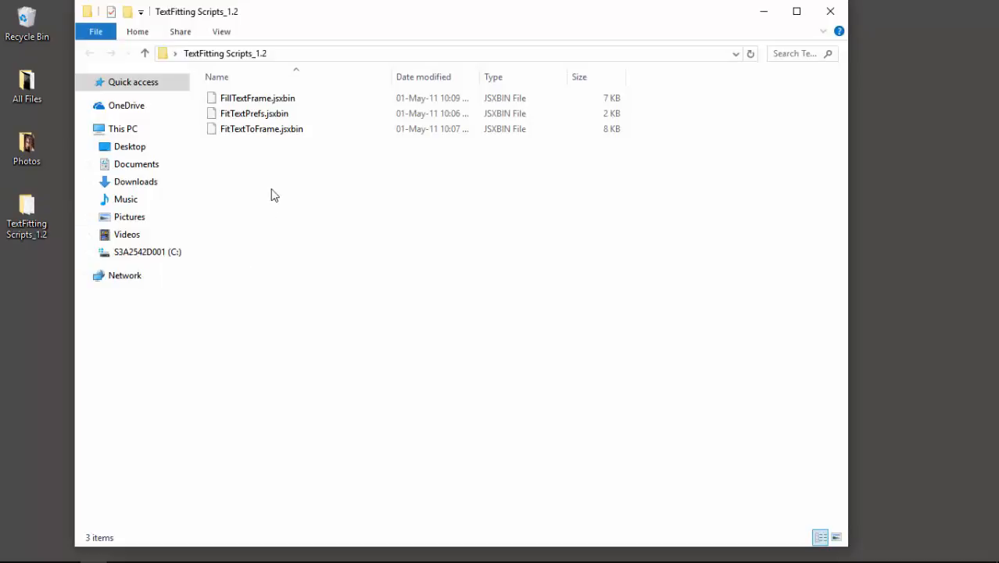
pyautogui.doubleClick(295, 114)
pyautogui.moveTo(284, 162); pyautogui.dragTo(219, 98)
pyautogui.rightClick(253, 101)
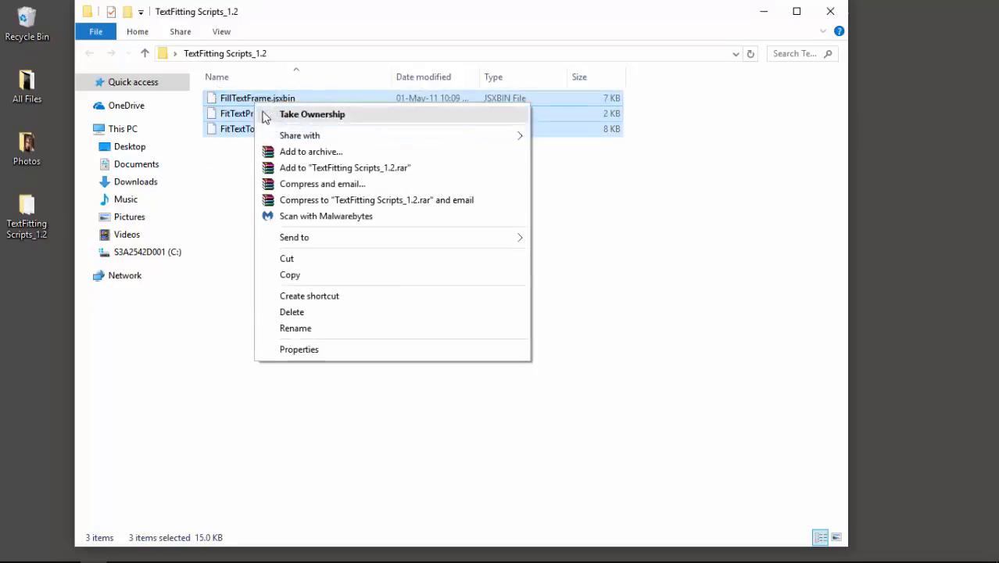
pyautogui.click(298, 259)
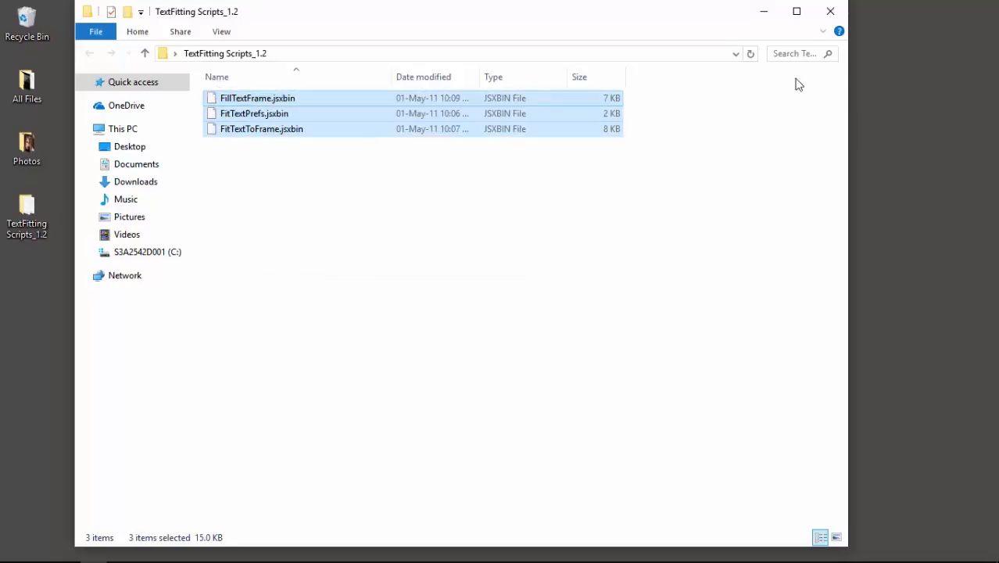
pyautogui.click(831, 11)
# Browse drive C to Program Files > Adobe > Adobe InDesign CC 2017 > Scripts > Scripts Panel > Samples > JavaScript, check its scripts, and close the window.
pyautogui.press('super+e')
pyautogui.doubleClick(288, 221)
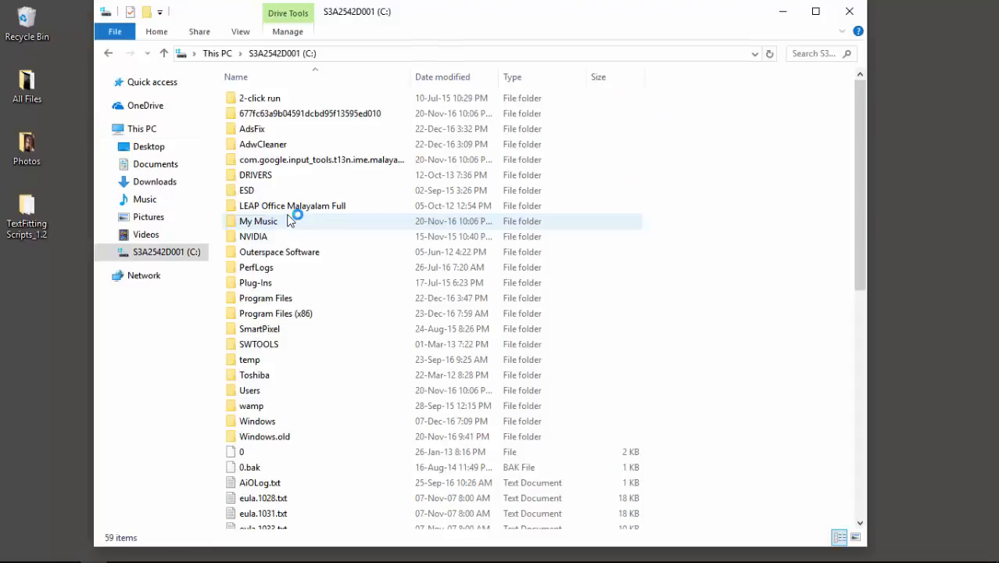
pyautogui.doubleClick(282, 298)
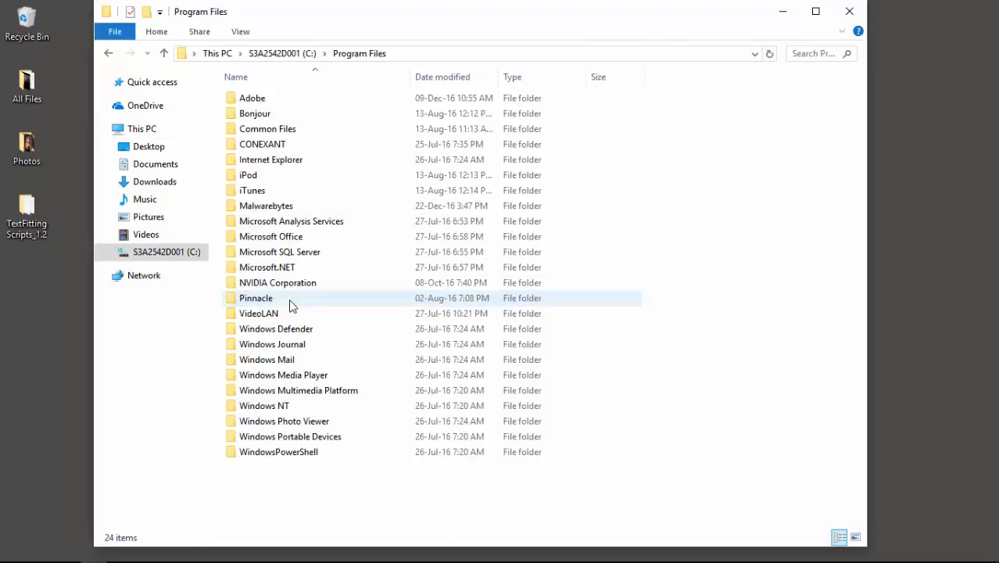
pyautogui.doubleClick(260, 99)
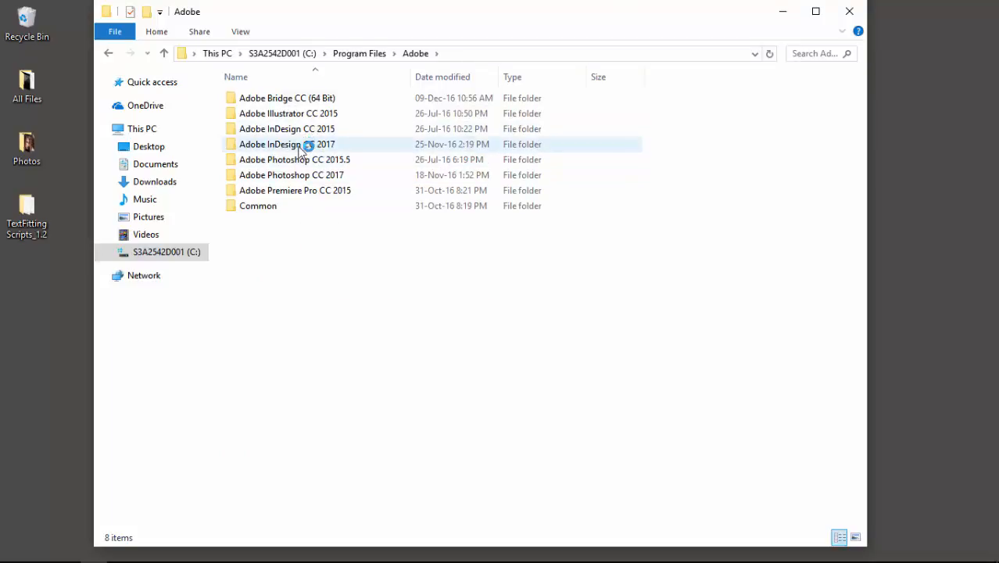
pyautogui.doubleClick(300, 147)
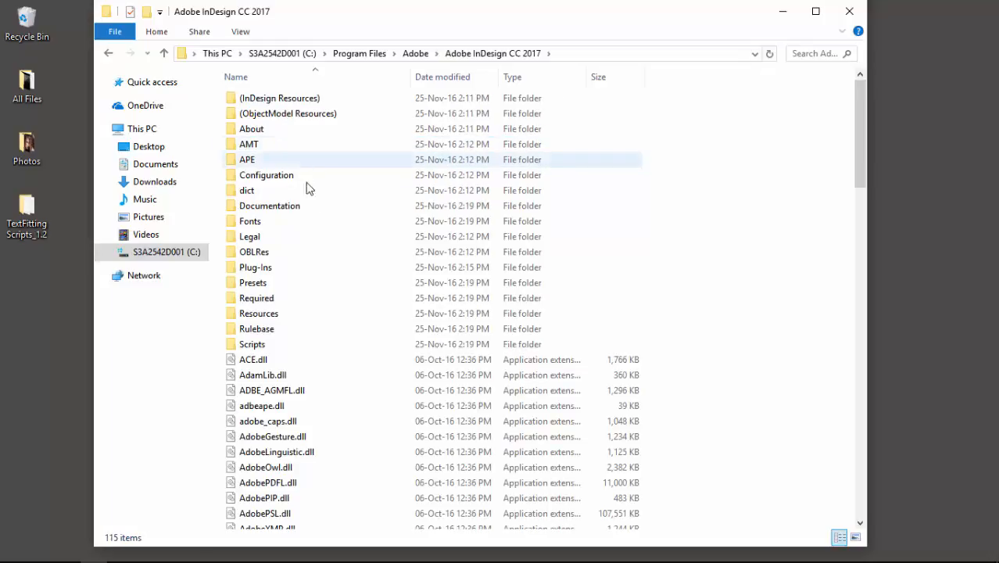
pyautogui.doubleClick(263, 346)
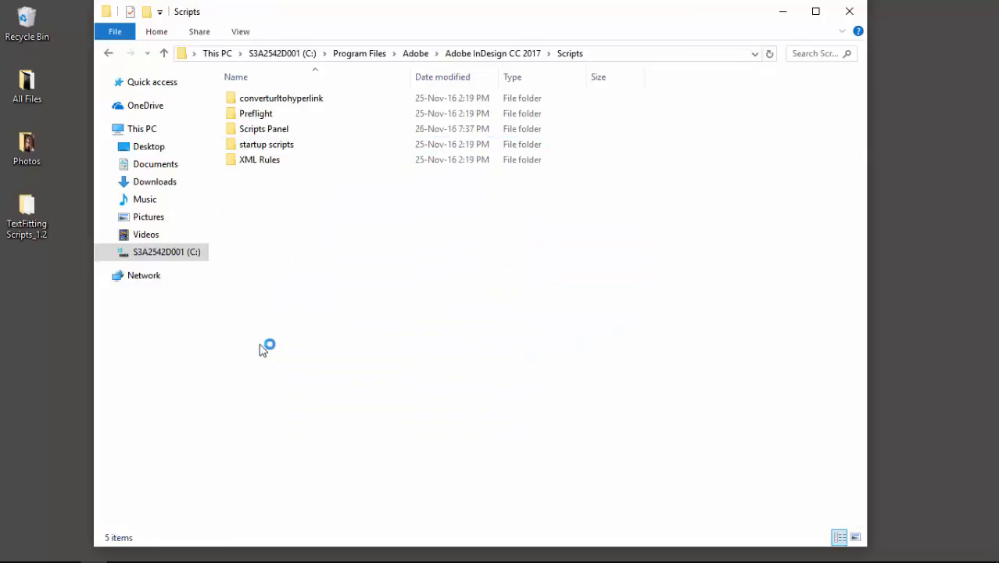
pyautogui.doubleClick(288, 133)
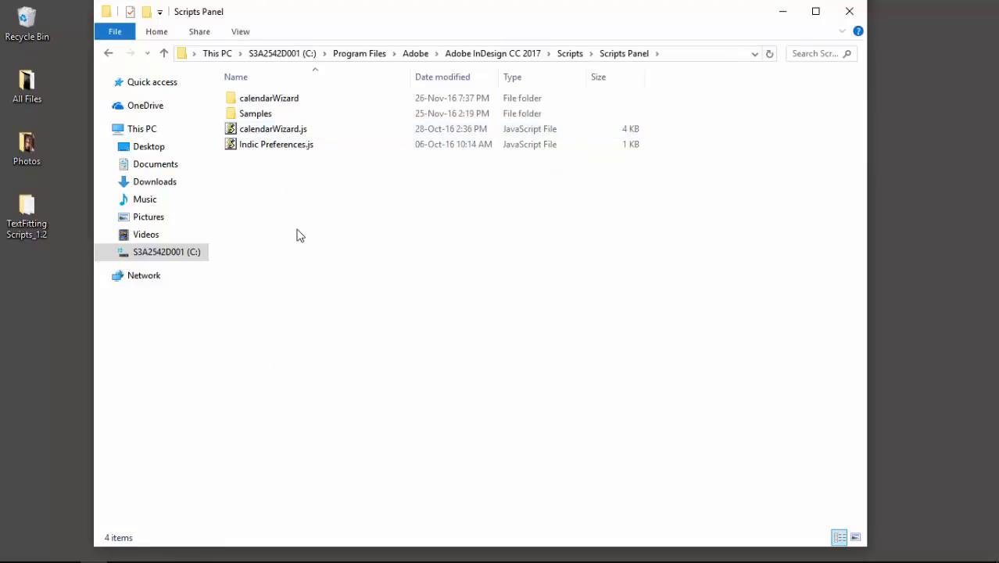
pyautogui.doubleClick(257, 116)
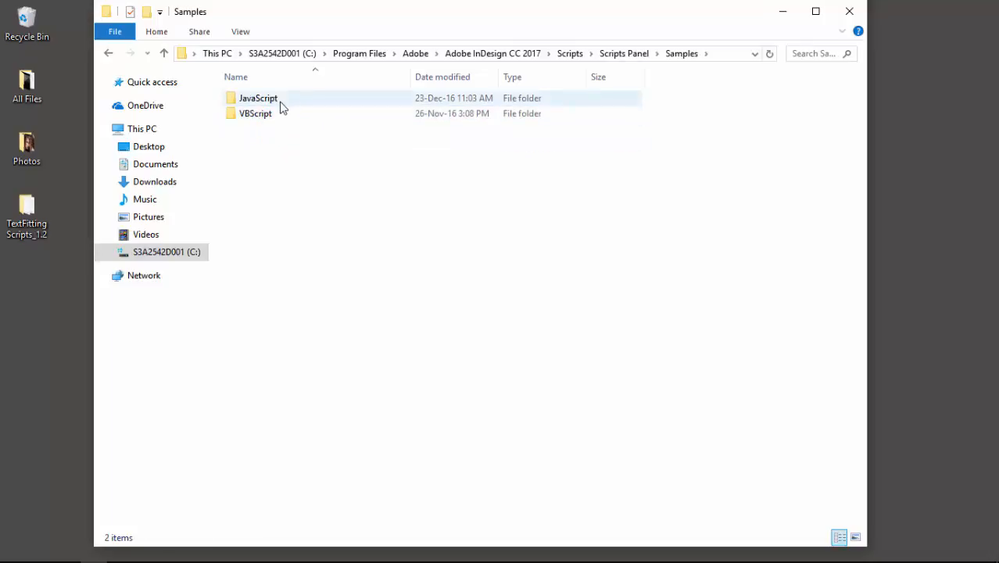
pyautogui.doubleClick(281, 103)
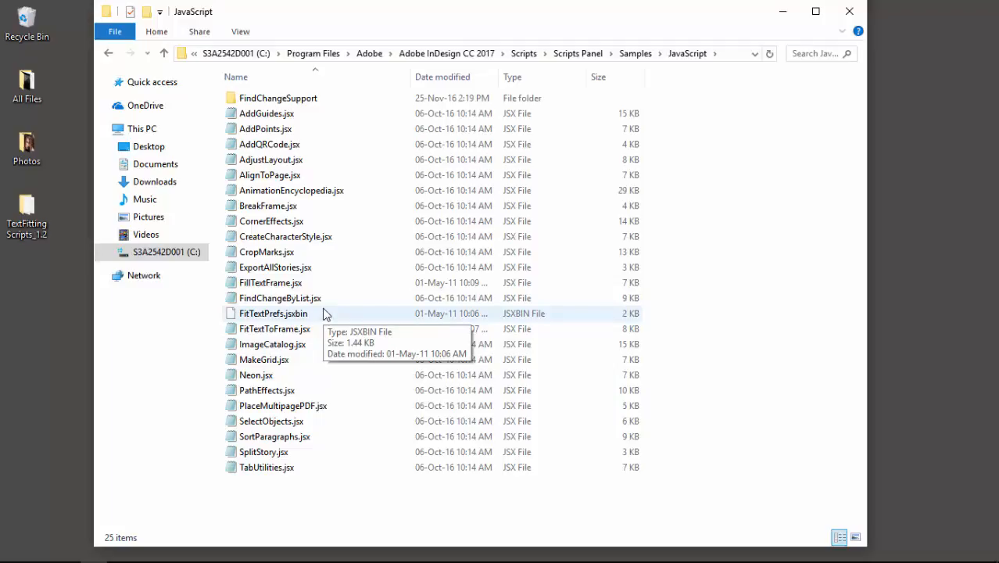
pyautogui.click(847, 14)
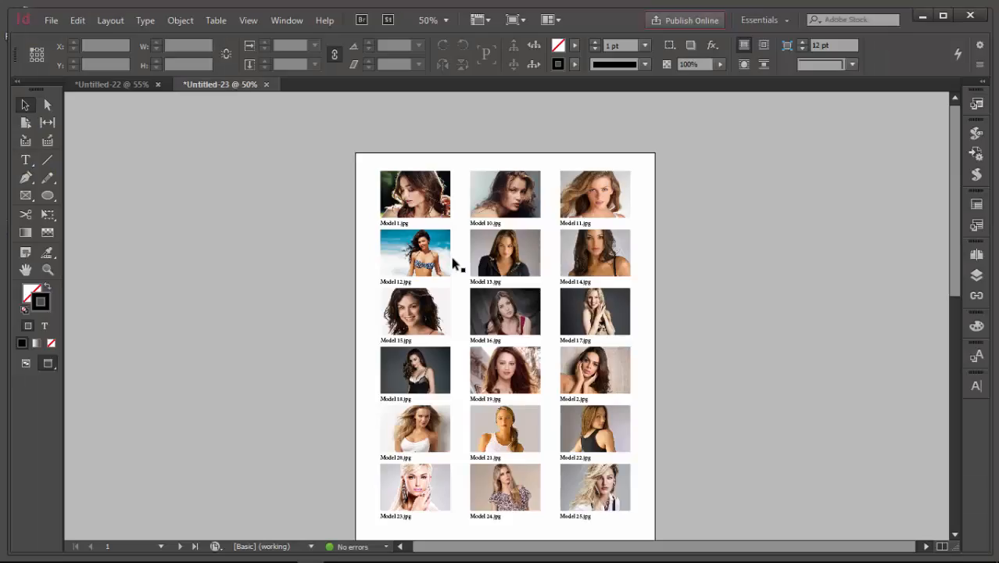
# In InDesign, examine the captioned photo grid on both pages of the Untitled-23 document, including a close-up of the captions.
pyautogui.scroll(-10, 456, 266)
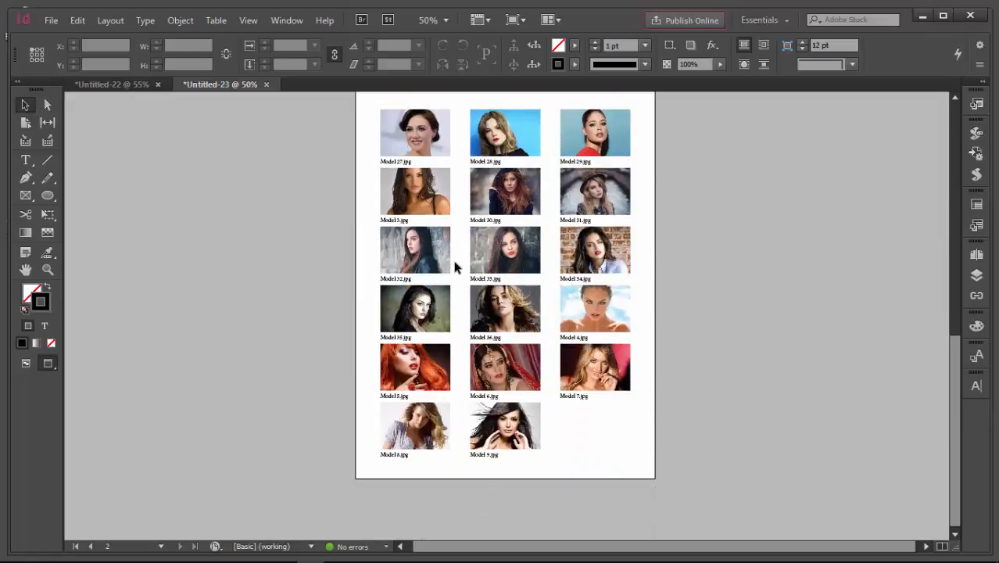
pyautogui.scroll(10, 456, 267)
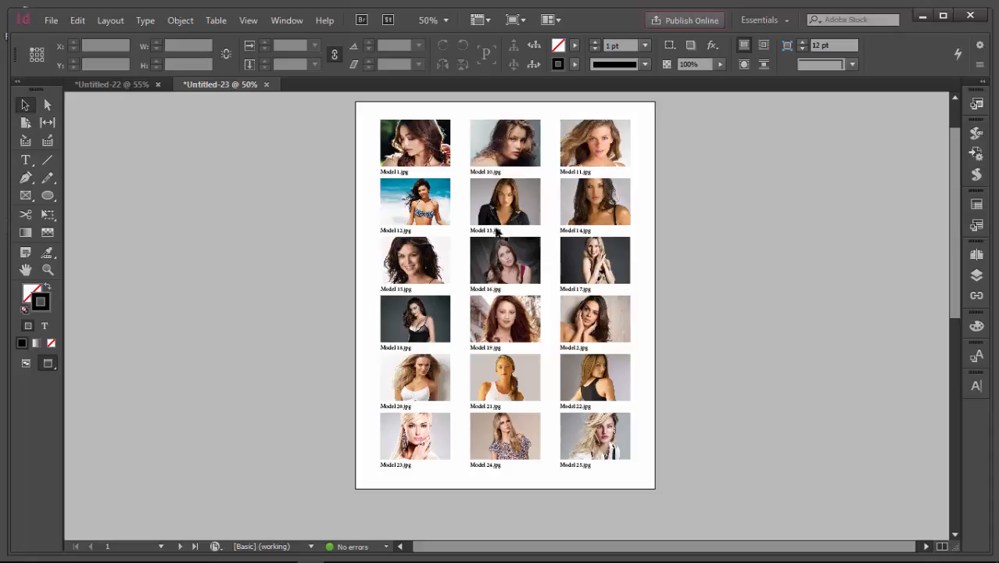
pyautogui.moveTo(523, 177); pyautogui.dragTo(525, 176)
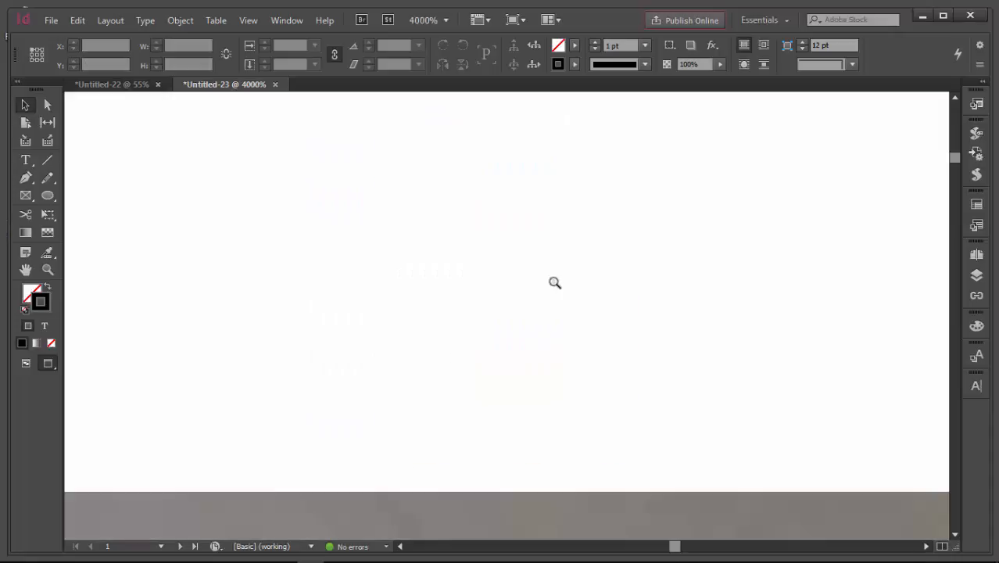
pyautogui.keyDown('alt'); pyautogui.click(499, 298); pyautogui.keyUp('alt')
pyautogui.keyDown('alt'); pyautogui.click(499, 298); pyautogui.keyUp('alt')
pyautogui.keyDown('alt'); pyautogui.click(498, 299); pyautogui.keyUp('alt')
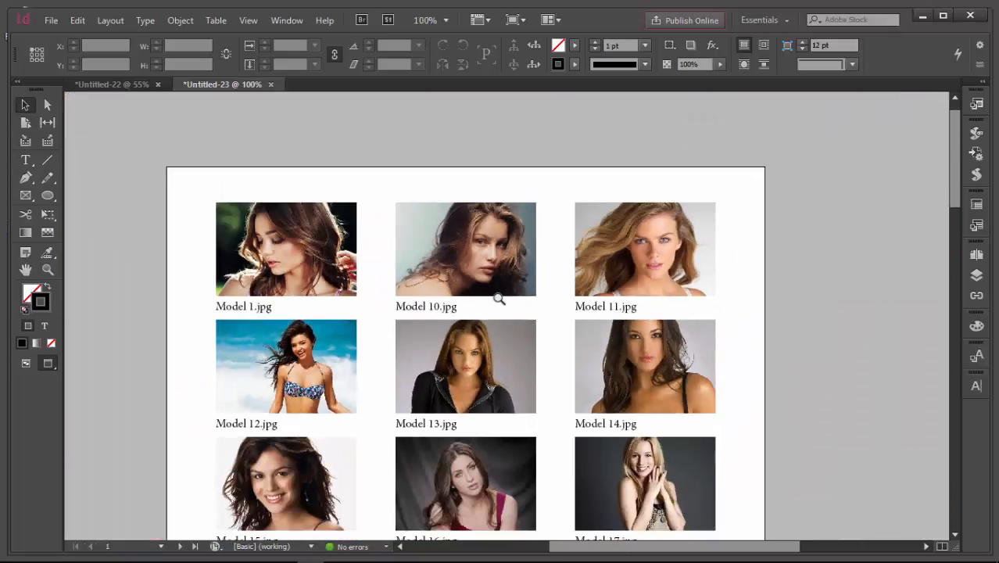
pyautogui.click(452, 343)
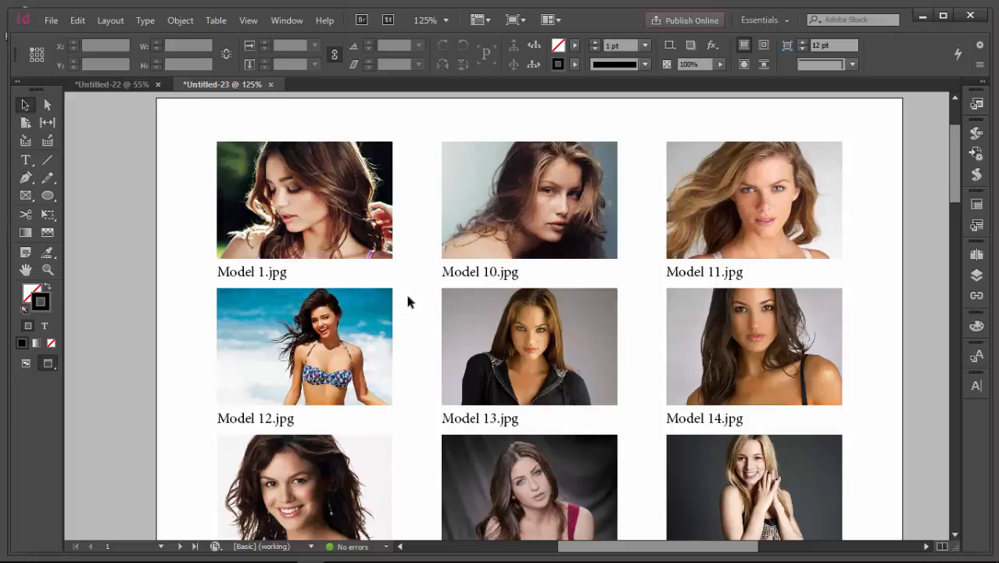
pyautogui.scroll(-5, 406, 302)
pyautogui.scroll(5, 407, 303)
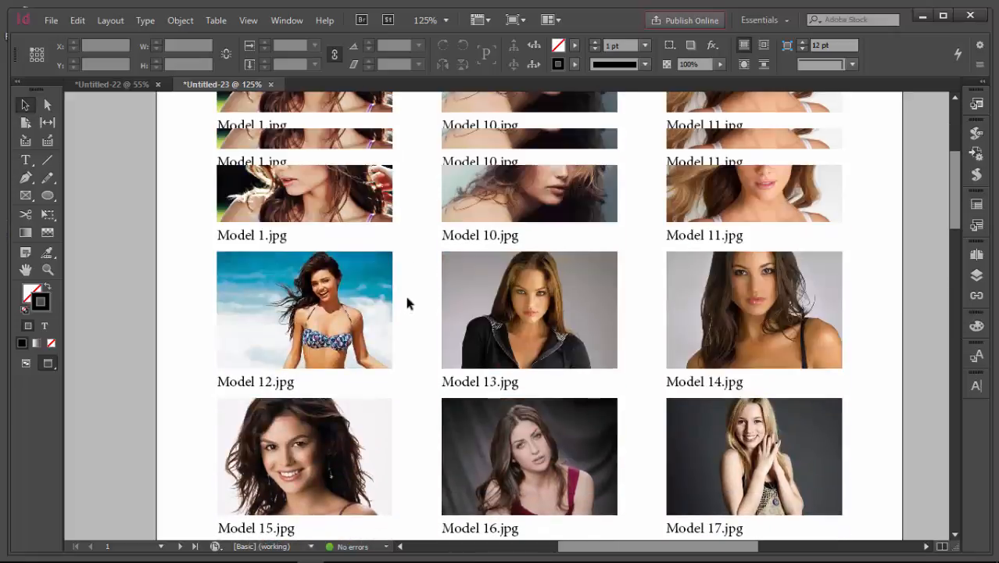
pyautogui.scroll(2, 406, 303)
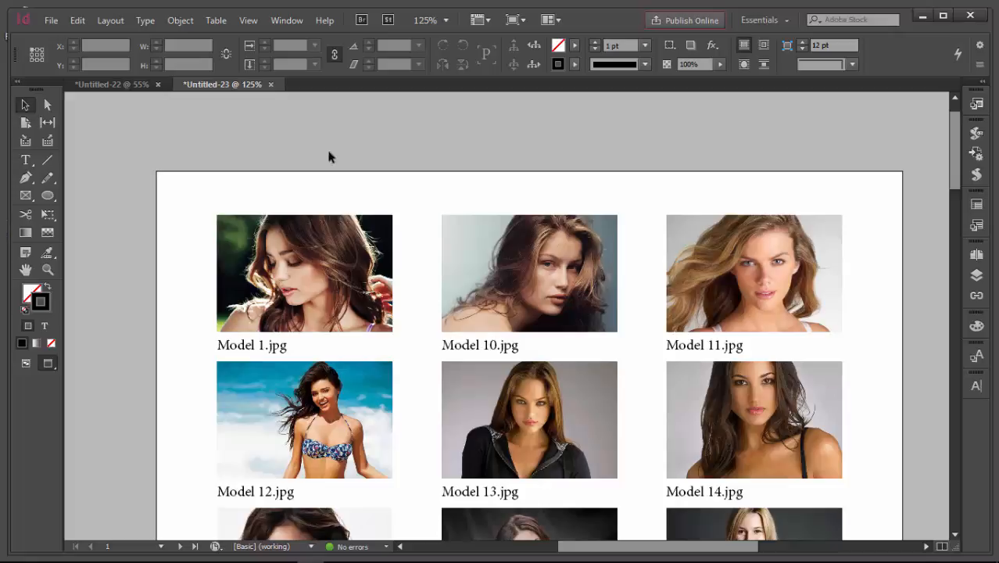
# Switch to the Untitled-22 document and check its headline text frame with the Type tool.
pyautogui.click(117, 84)
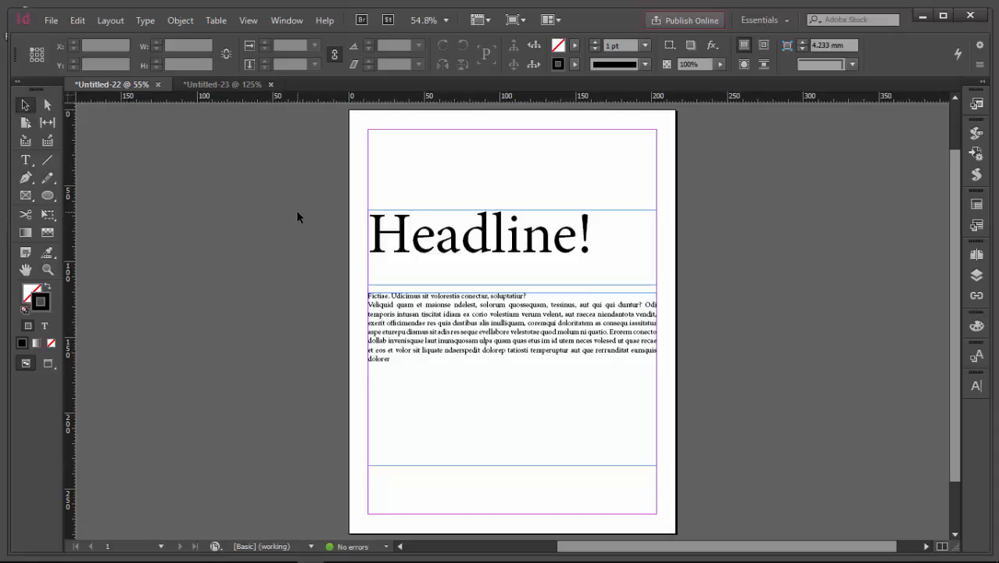
pyautogui.press('t')
pyautogui.click(467, 252)
pyautogui.click(163, 153)
# Display the Scripts panel with the sample JavaScript scripts.
pyautogui.click(978, 176)
pyautogui.click(978, 176)
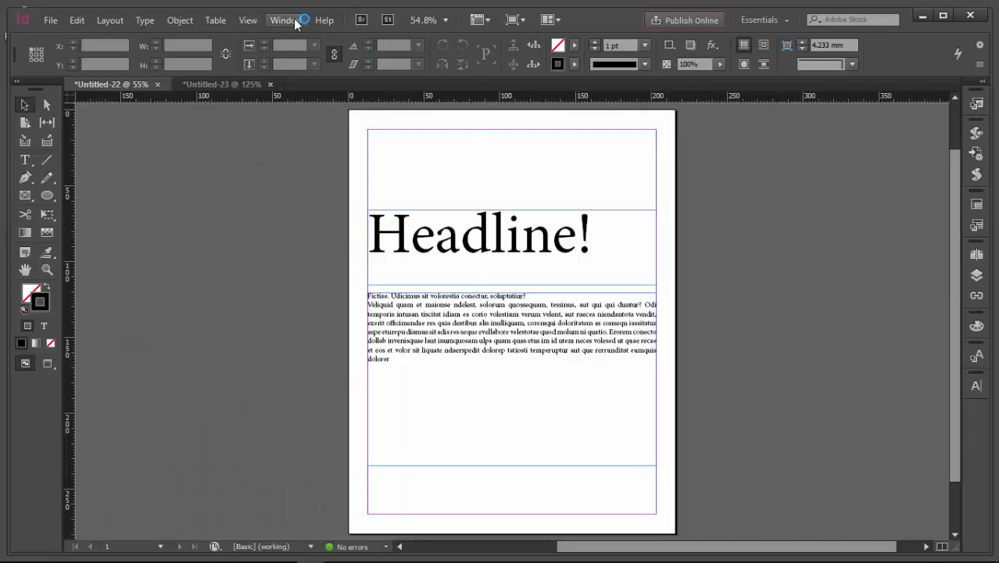
pyautogui.click(289, 20)
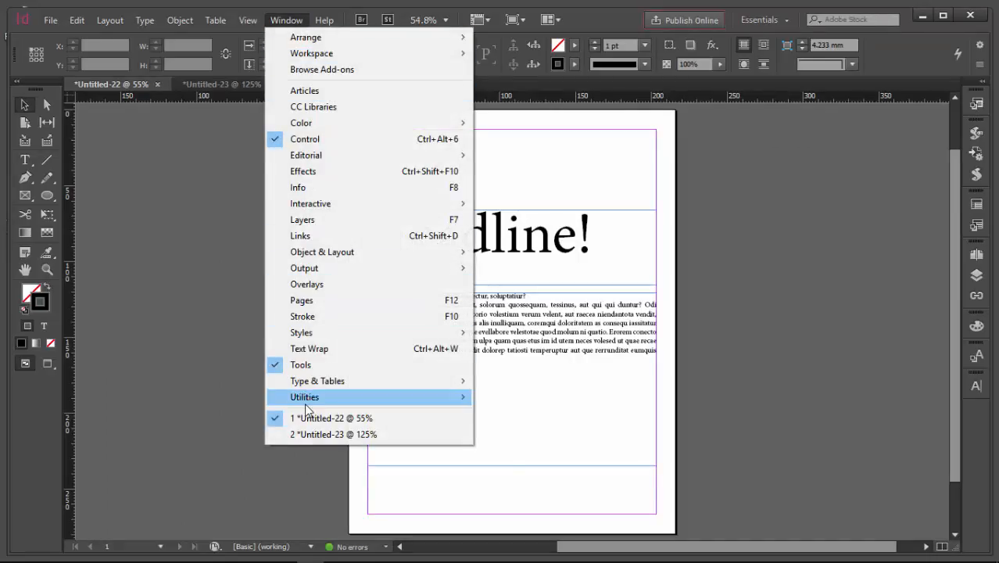
pyautogui.moveTo(307, 401)
pyautogui.click(509, 448)
pyautogui.click(978, 175)
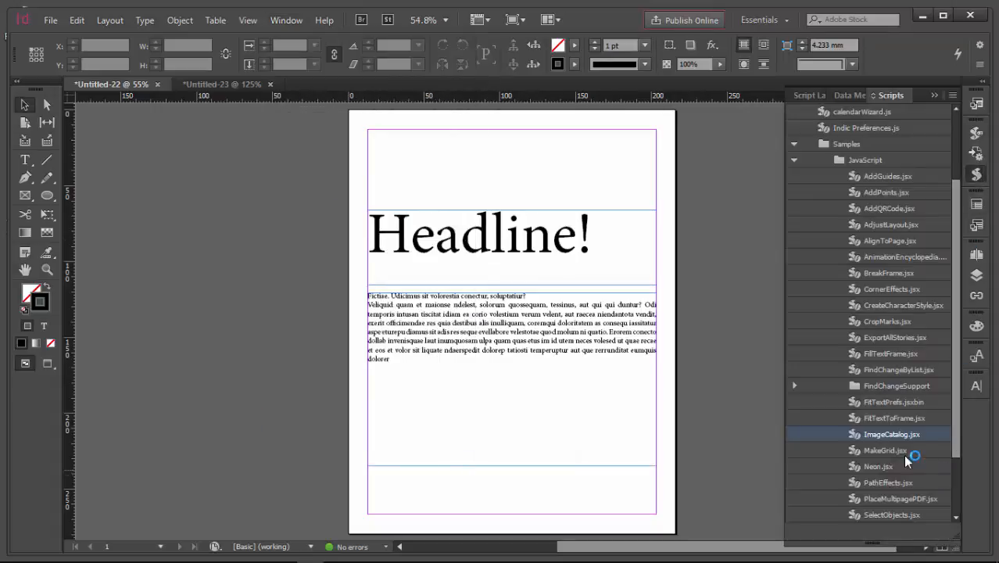
# Select the whole Headline! text and fit it to its frame with the FitTextToFrame.jsx script.
pyautogui.doubleClick(515, 245)
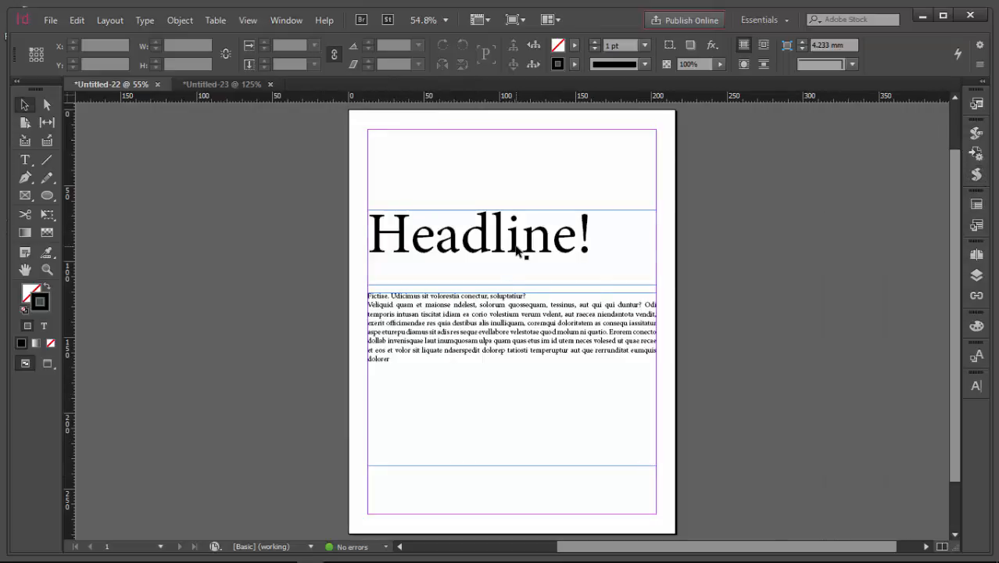
pyautogui.tripleClick(487, 237)
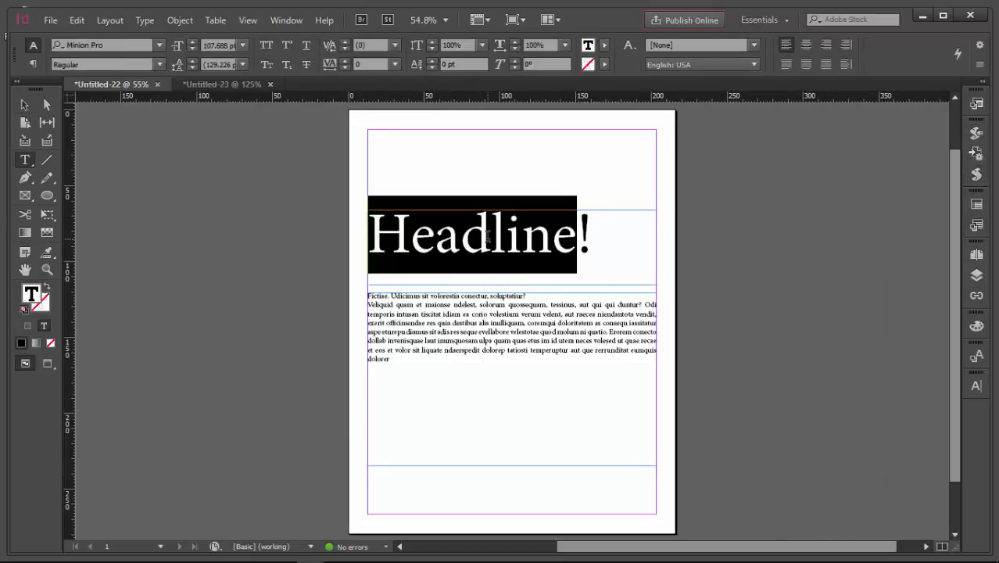
pyautogui.click(976, 175)
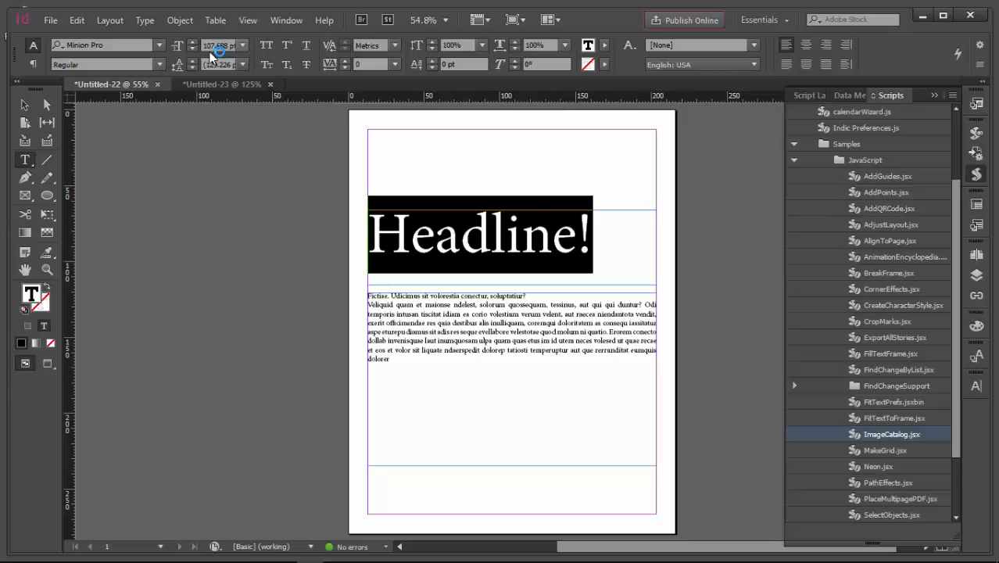
pyautogui.doubleClick(924, 435)
pyautogui.doubleClick(858, 419)
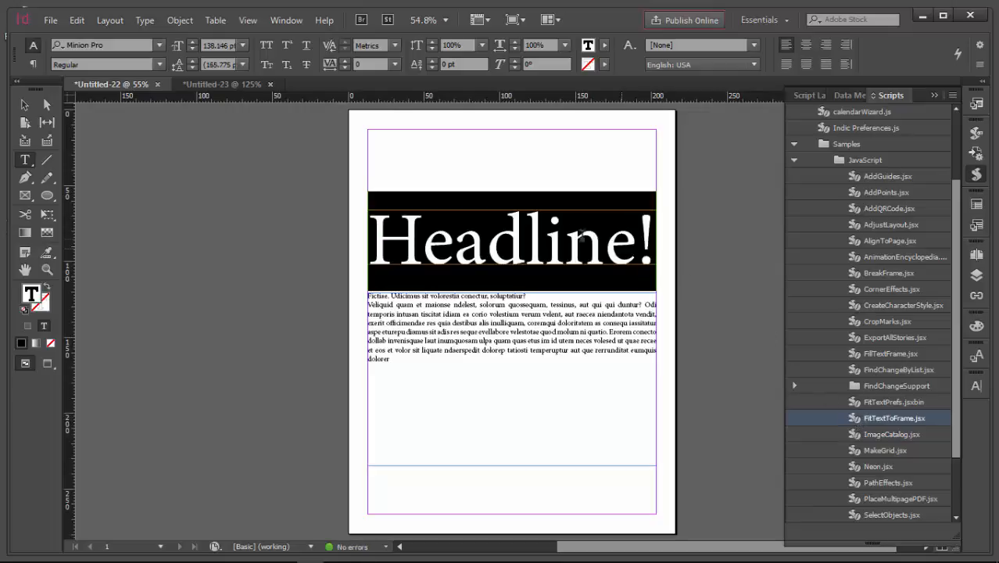
# Deselect the headline and toggle Preview mode on and off to examine the fitted text.
pyautogui.click(571, 233)
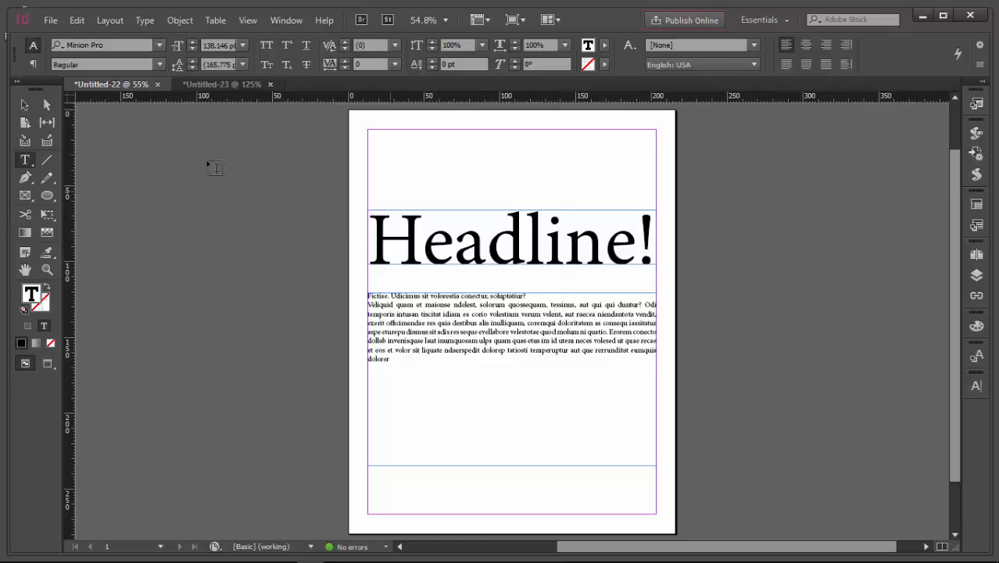
pyautogui.click(28, 107)
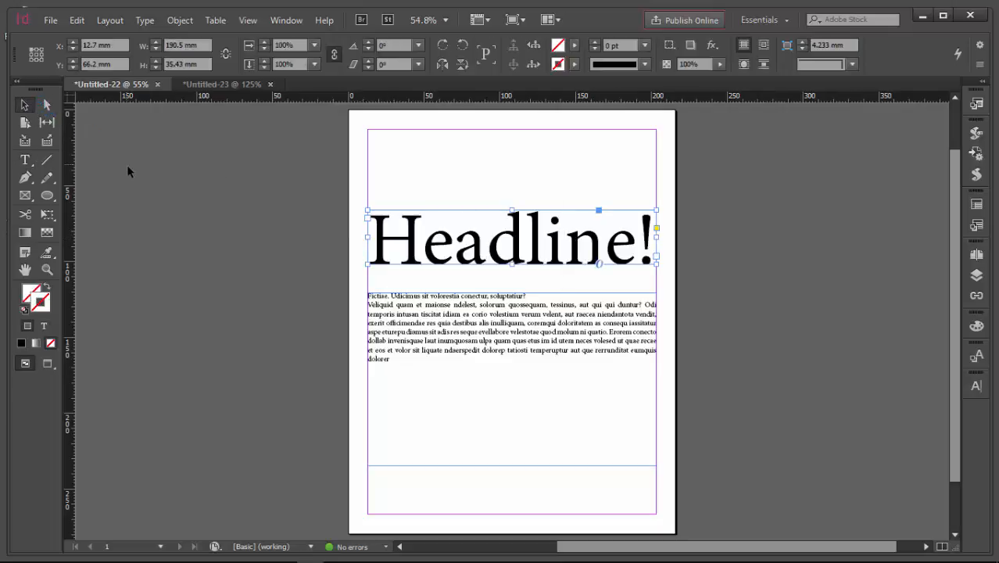
pyautogui.click(127, 165)
pyautogui.press('w')
pyautogui.press('w')
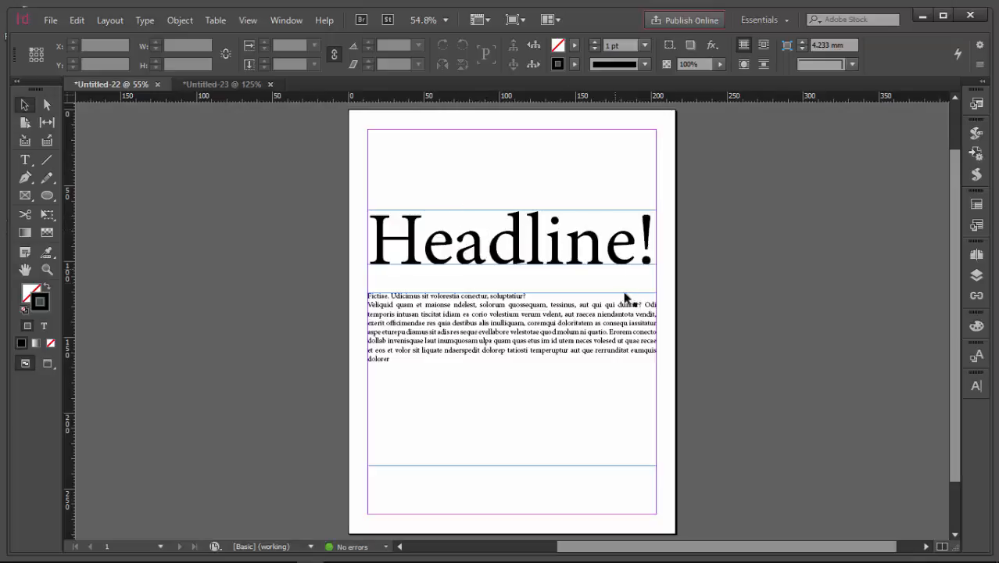
# Select all of the headline text and undo the fit-to-frame change.
pyautogui.doubleClick(592, 254)
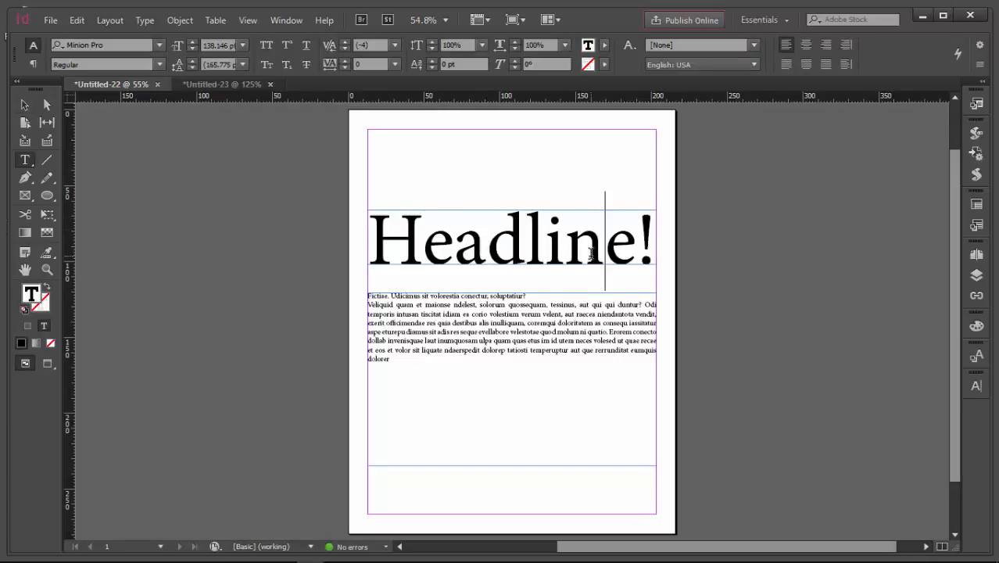
pyautogui.hotkey('ctrl', 'a')
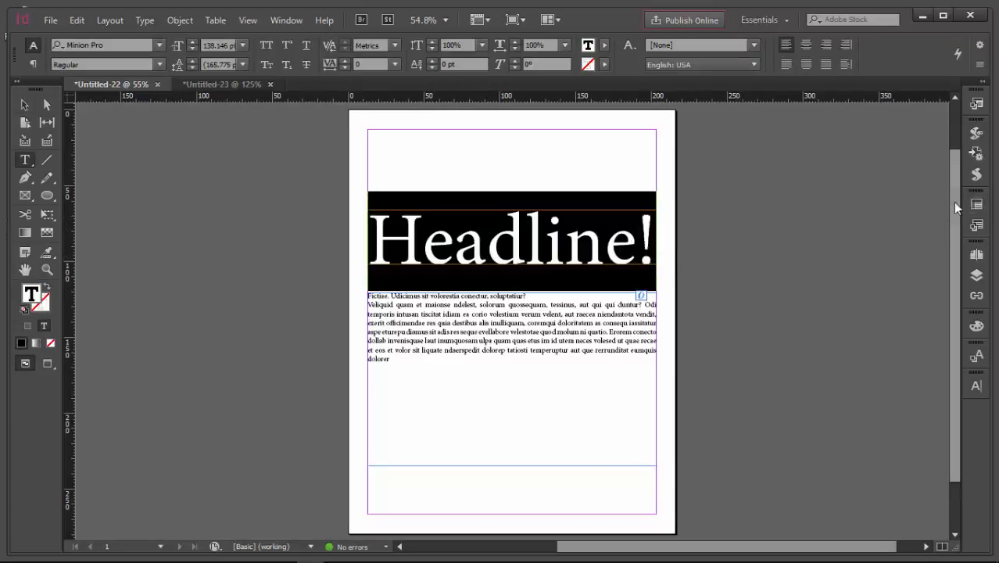
pyautogui.hotkey('ctrl', 'z')
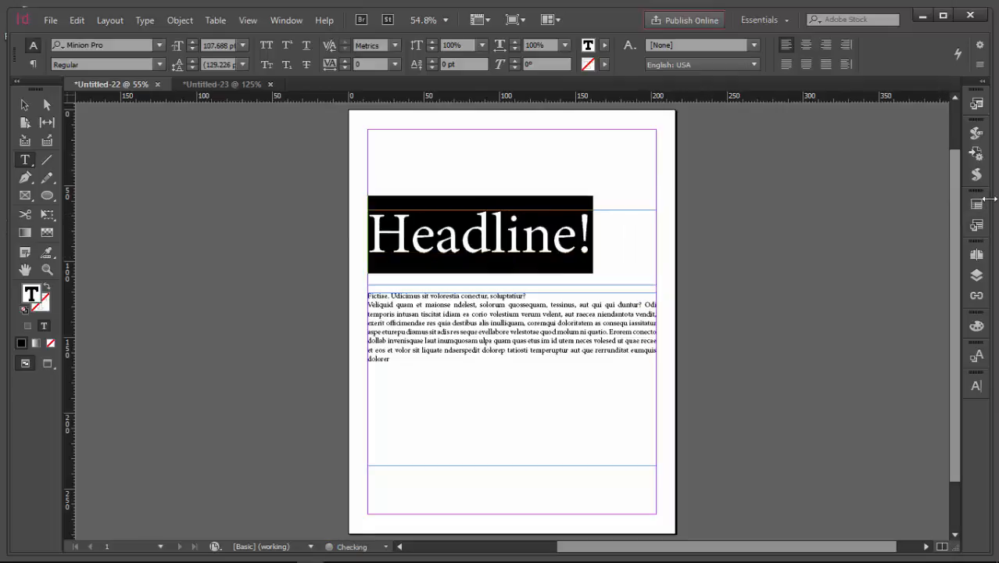
# Run the FitTextPrefs.jsxbin script and review the Text Frame Adjustment options, leaving the preferences unchanged.
pyautogui.click(977, 174)
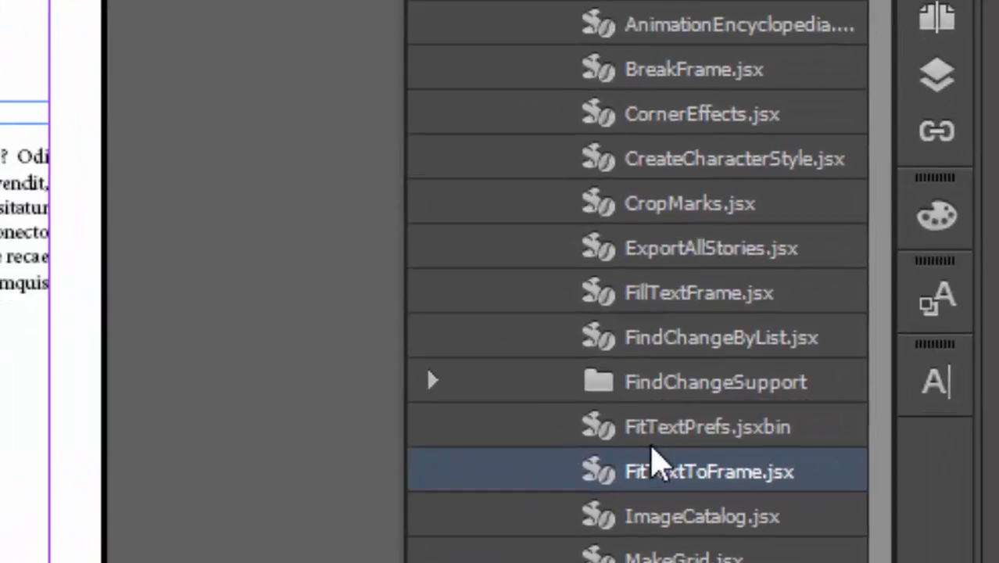
pyautogui.doubleClick(651, 435)
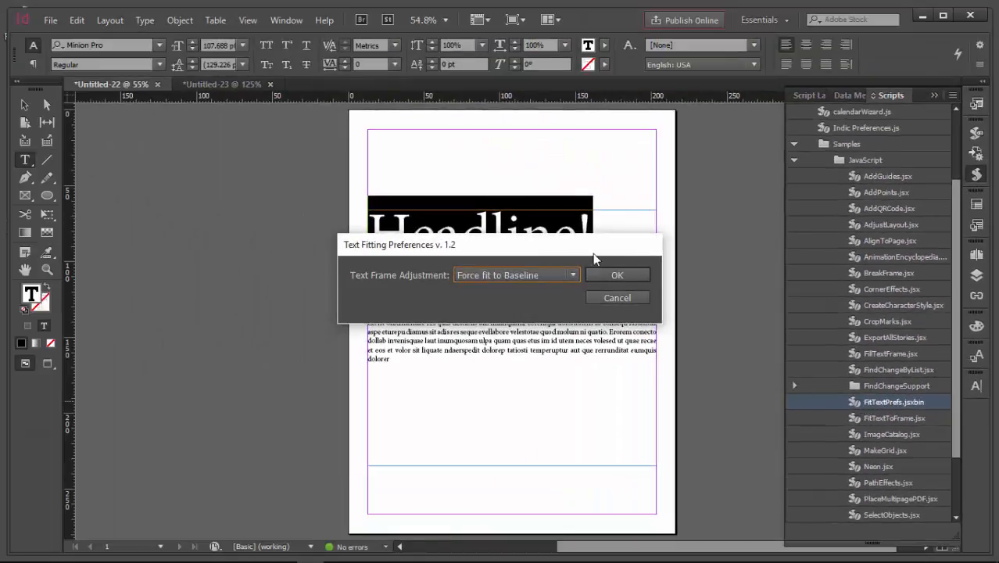
pyautogui.moveTo(593, 253); pyautogui.dragTo(682, 377)
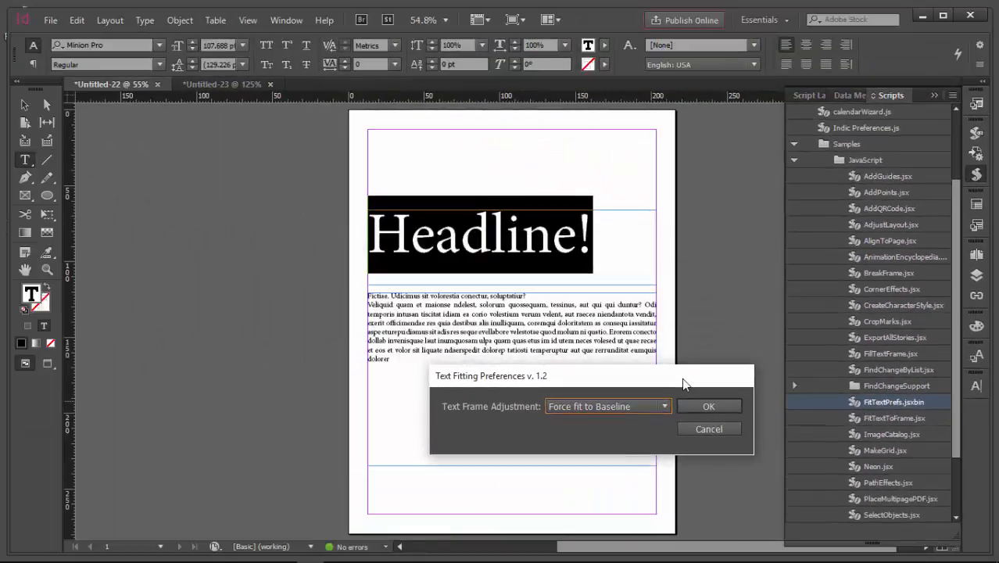
pyautogui.click(654, 407)
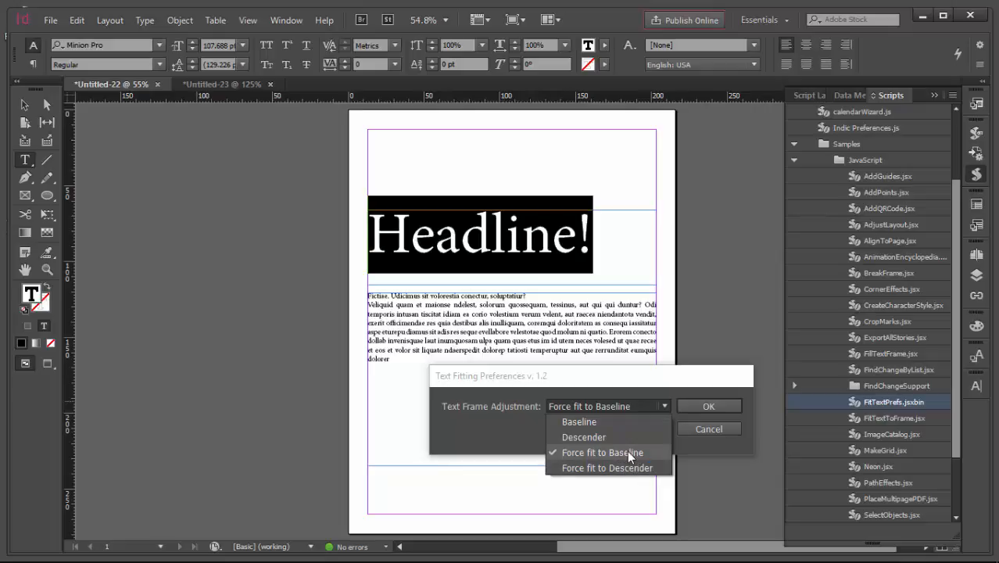
pyautogui.click(708, 432)
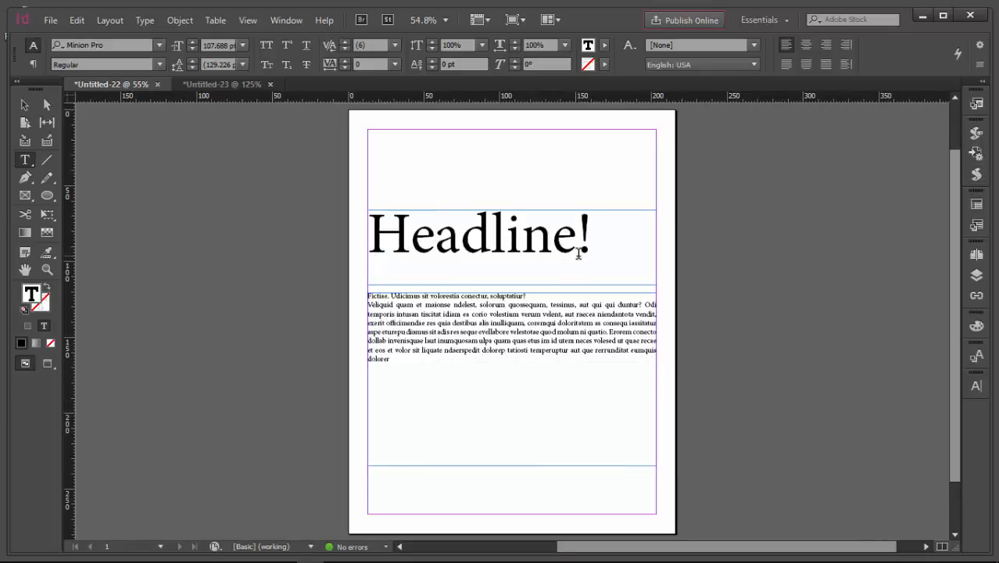
# Select the whole Headline! text and fit it to the frame width with the FitTextToFrame.jsx script.
pyautogui.tripleClick(492, 242)
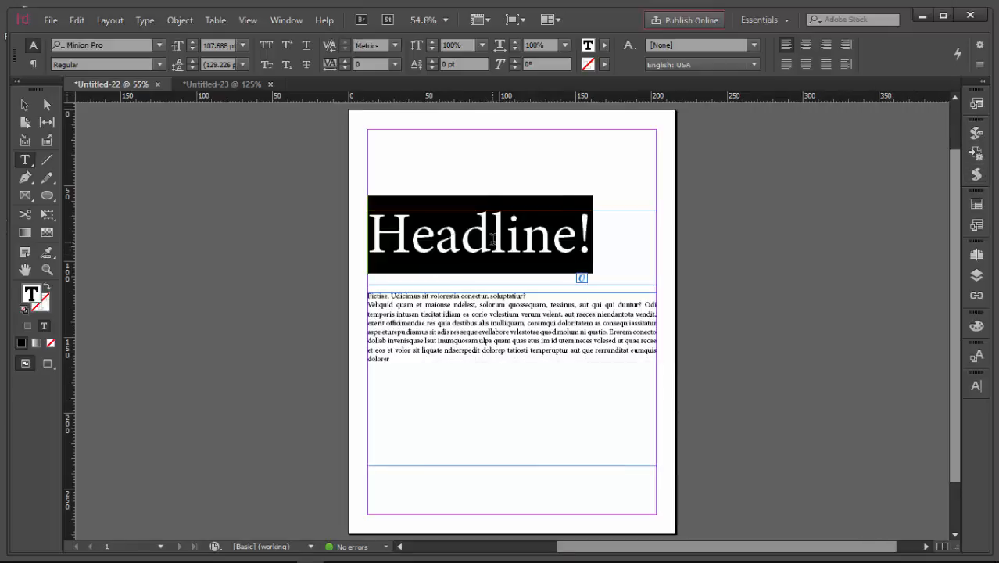
pyautogui.click(977, 174)
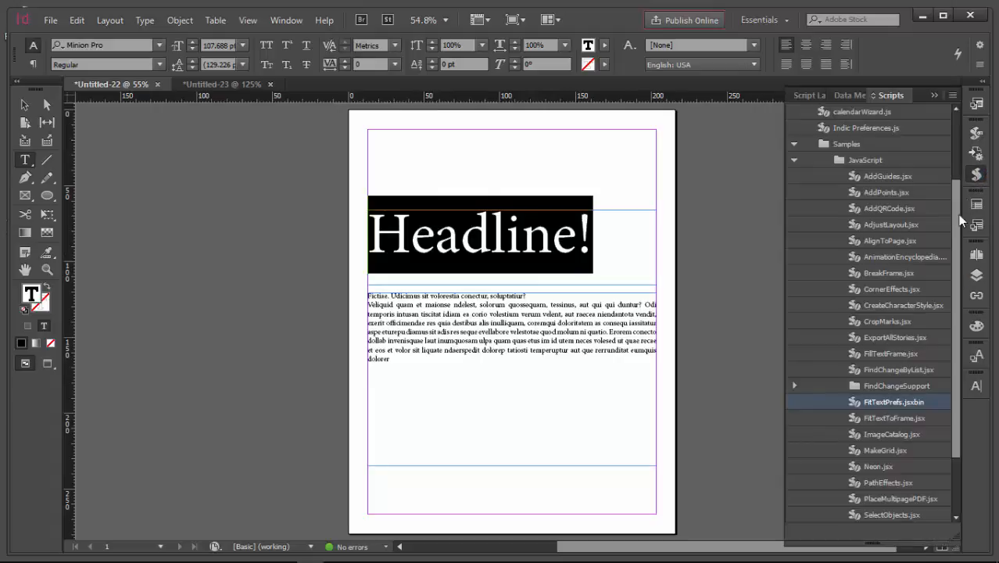
pyautogui.doubleClick(856, 419)
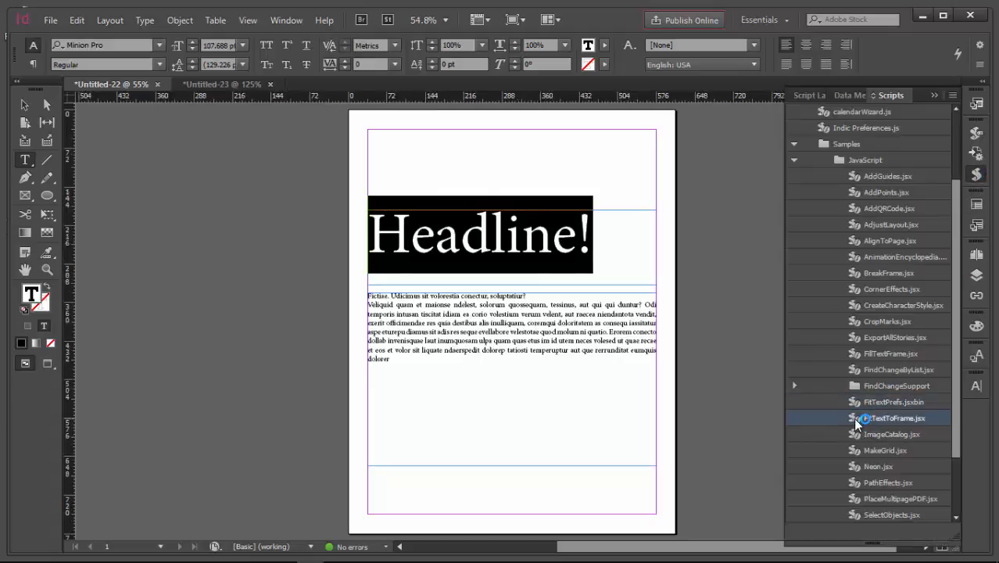
pyautogui.click(533, 258)
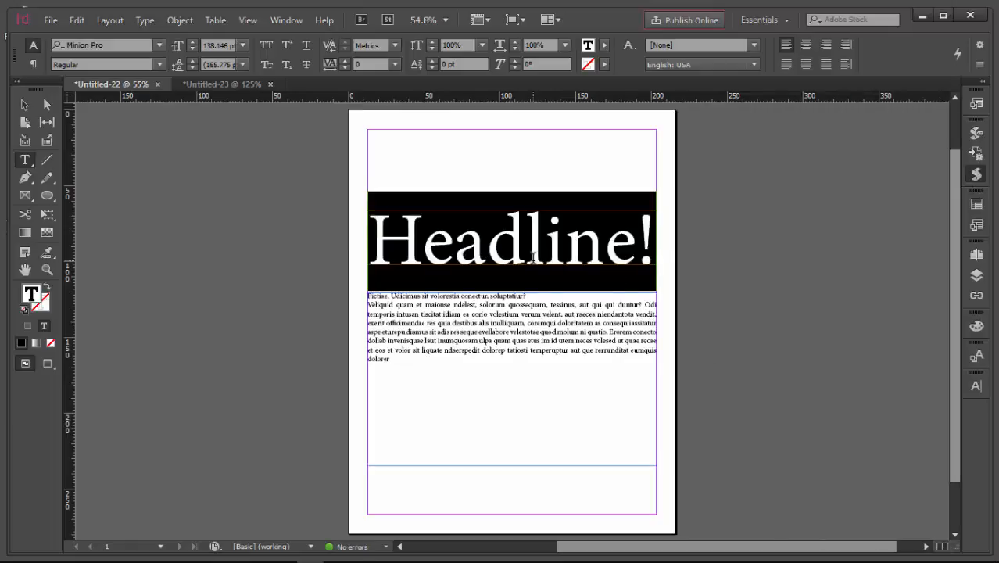
pyautogui.click(534, 258)
pyautogui.click(24, 104)
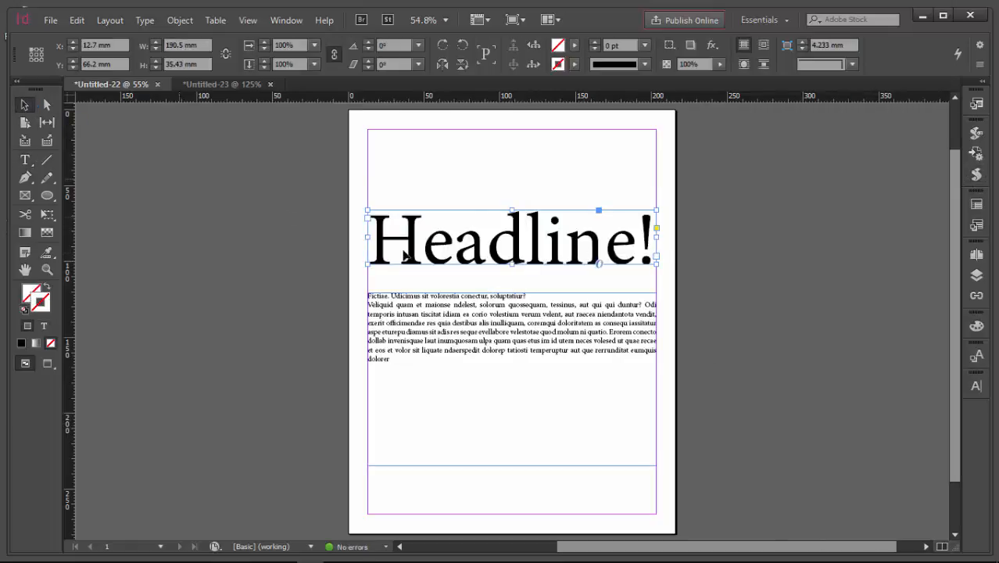
# Add a period after "dolorer" at the end of the body text.
pyautogui.click(494, 335)
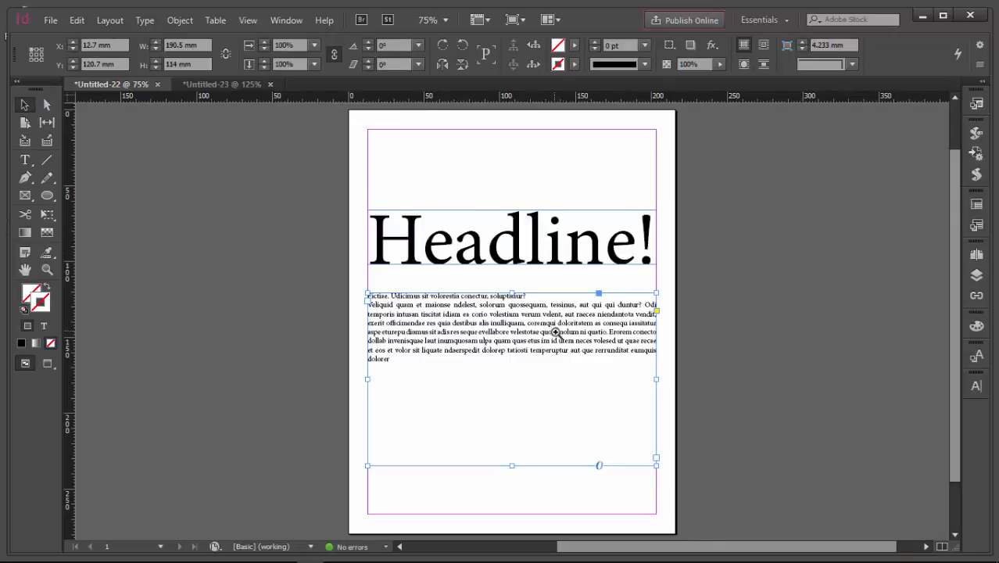
pyautogui.hotkey('ctrl', '=')
pyautogui.hotkey('ctrl', '=')
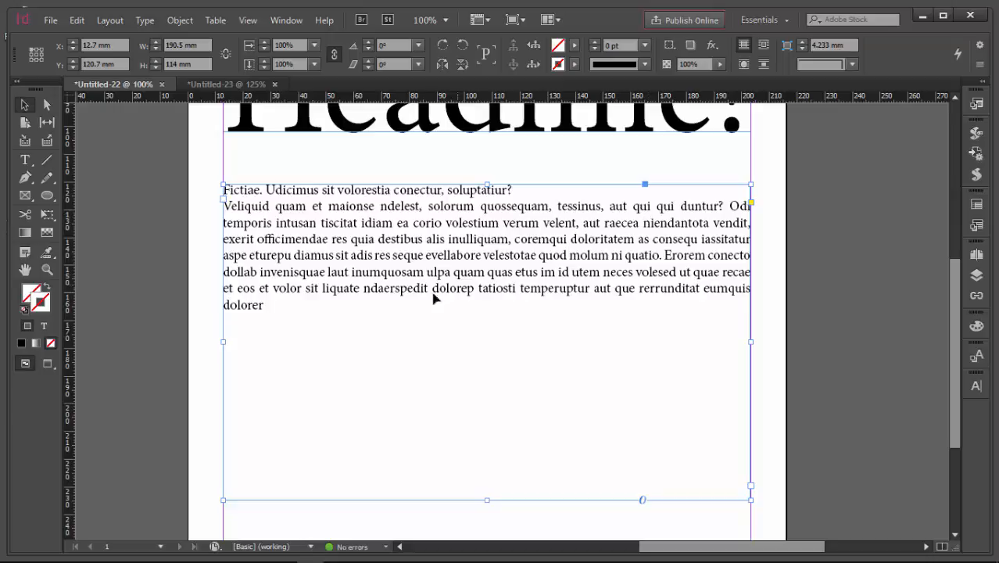
pyautogui.doubleClick(361, 307)
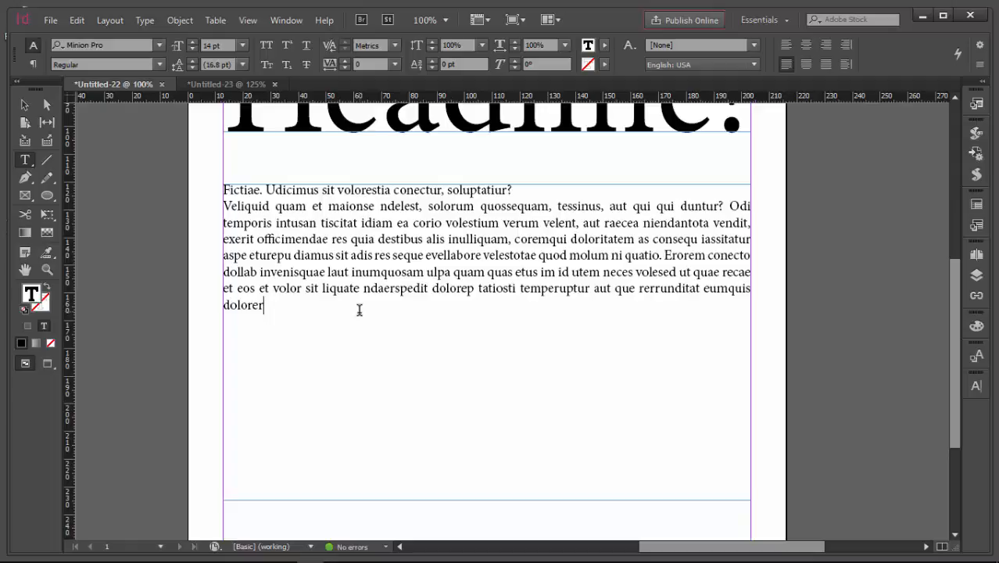
pyautogui.write('.')
# Select all of the body text, fill its frame with the FillTextFrame.jsx script, and deselect it.
pyautogui.hotkey('ctrl', 'a')
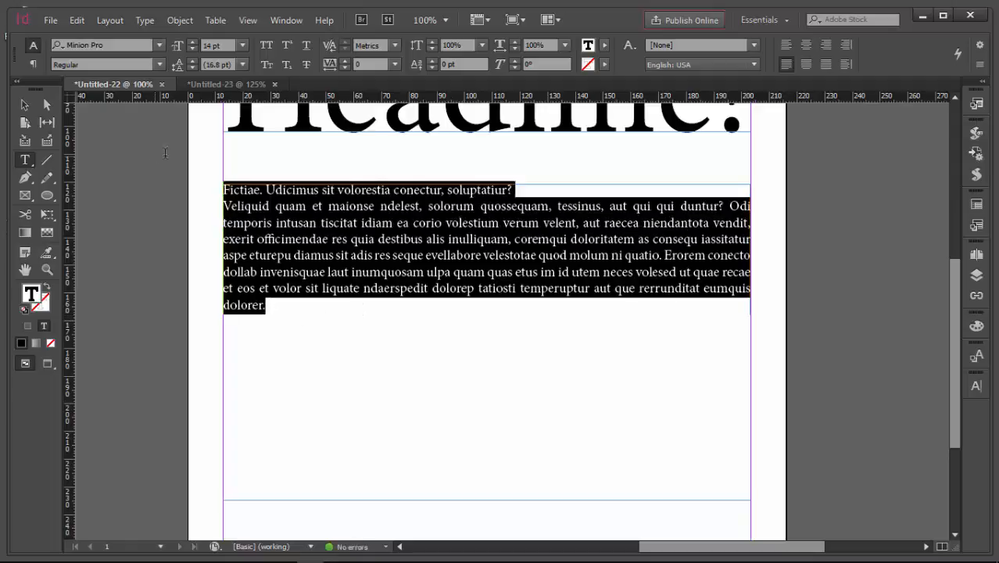
pyautogui.click(977, 173)
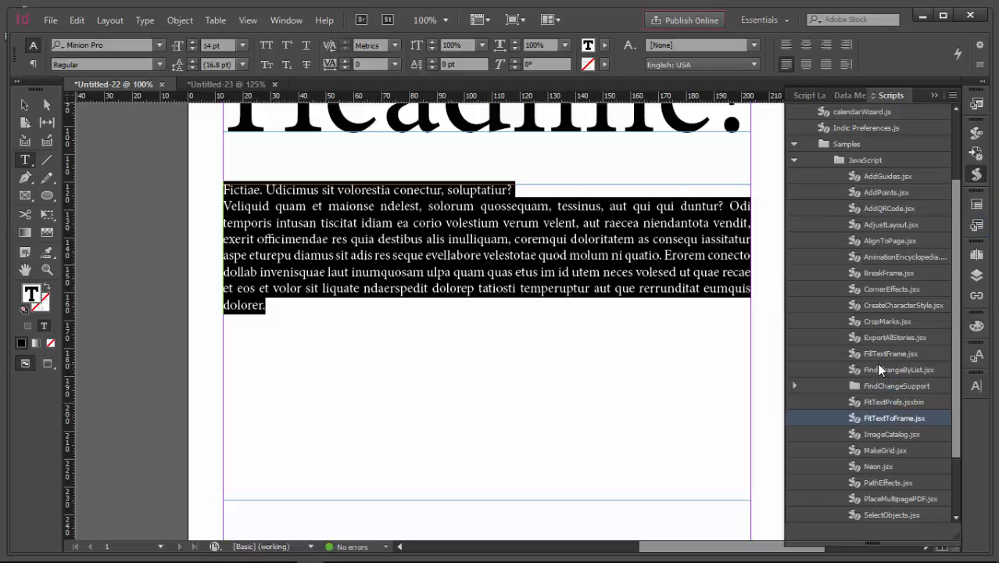
pyautogui.doubleClick(855, 353)
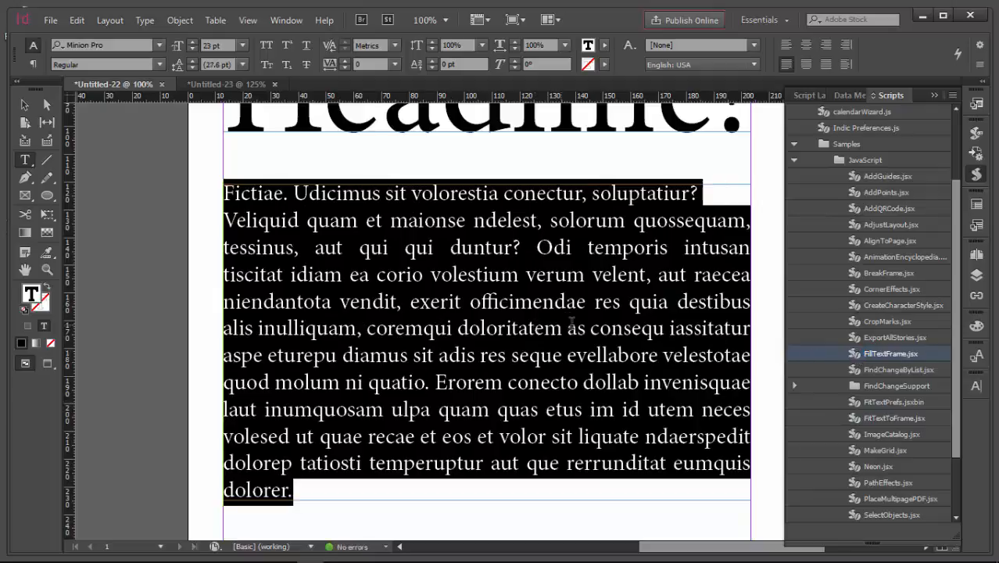
pyautogui.click(24, 104)
pyautogui.click(116, 152)
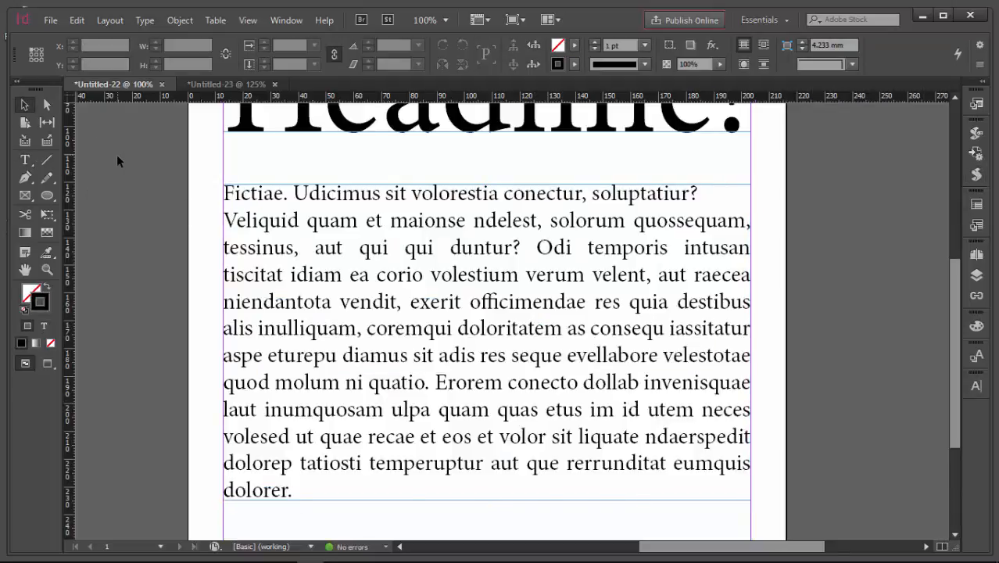
# Switch to Preview mode and examine the whole page with the fitted headline and body text.
pyautogui.press('w')
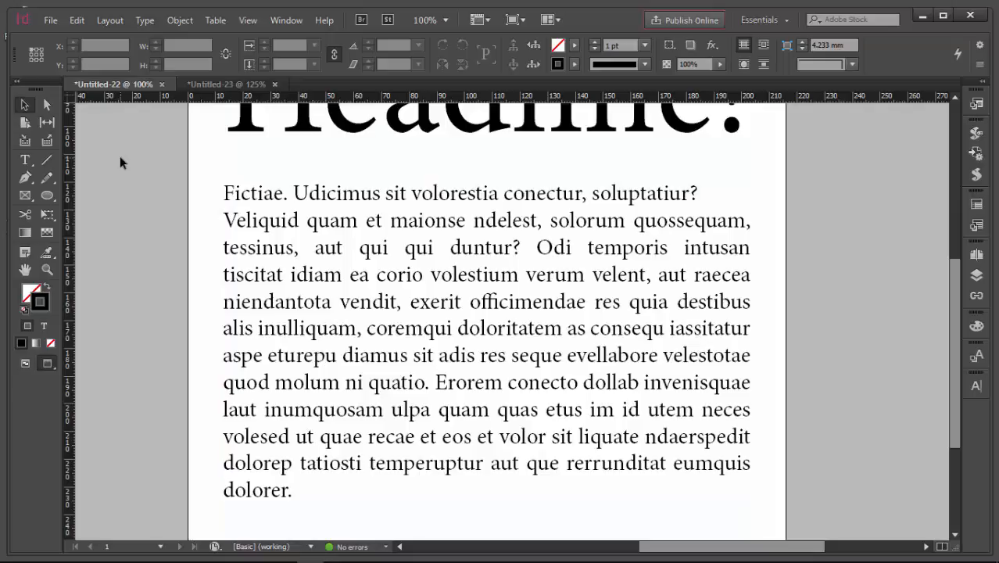
pyautogui.hotkey('ctrl', '-')
pyautogui.hotkey('ctrl', '-')
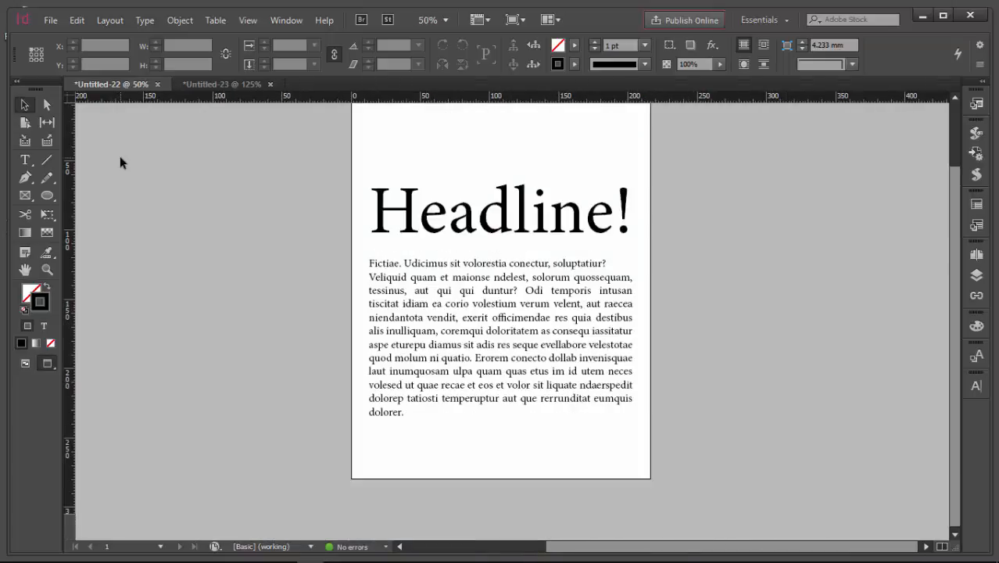
# Close the Untitled-23 image catalog and the Untitled-22 headline document without saving either one.
pyautogui.click(205, 84)
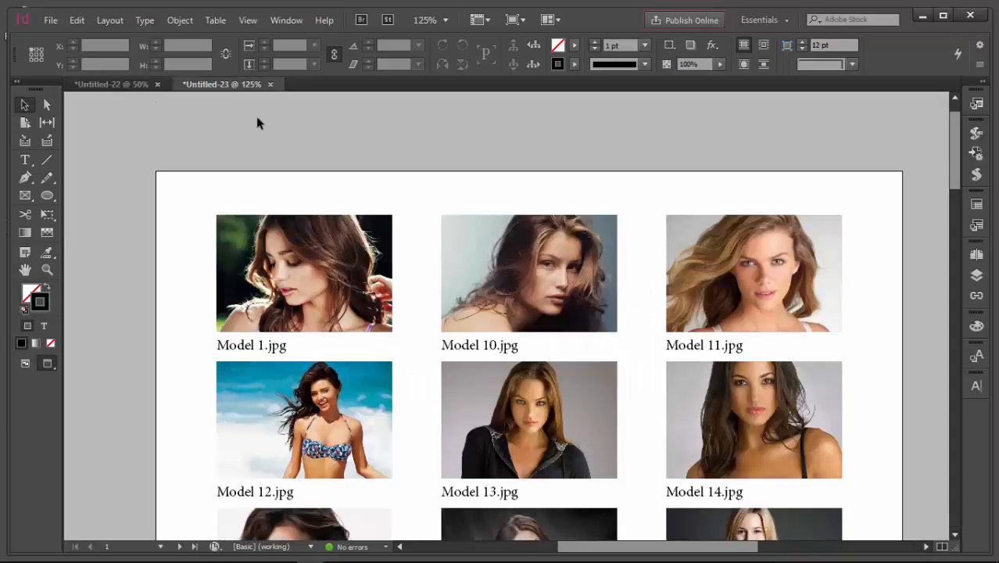
pyautogui.hotkey('ctrl', '0')
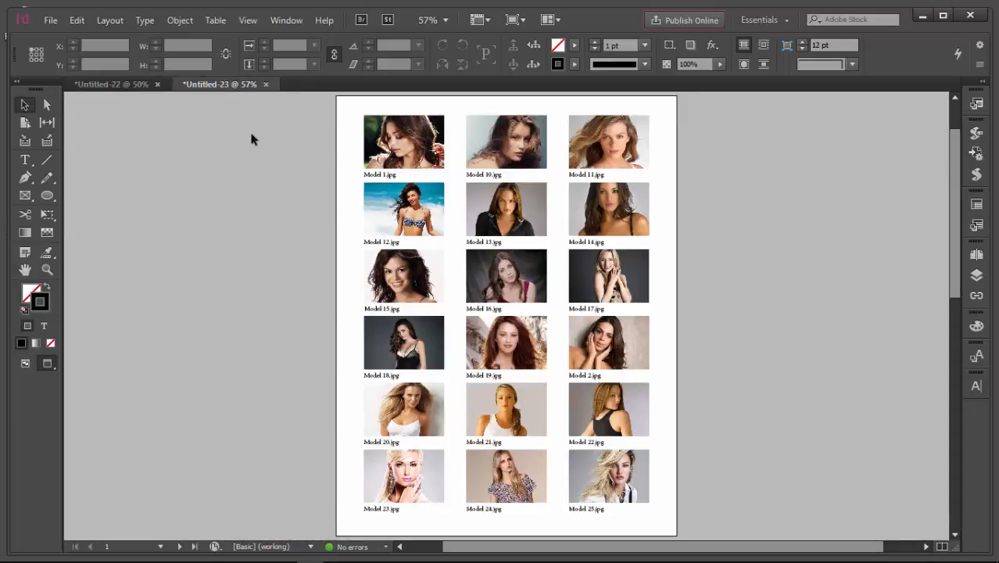
pyautogui.hotkey('ctrl', 'w')
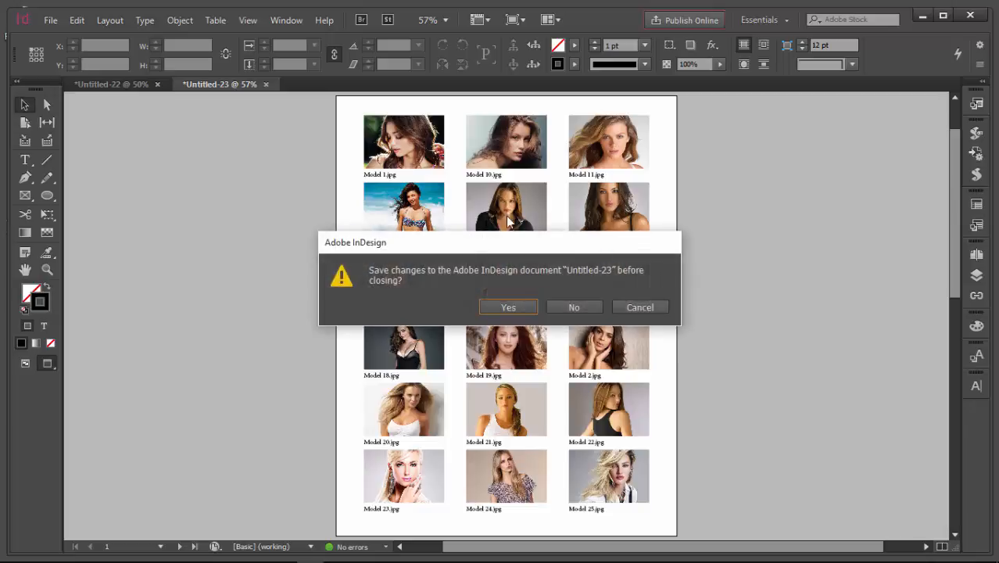
pyautogui.click(565, 307)
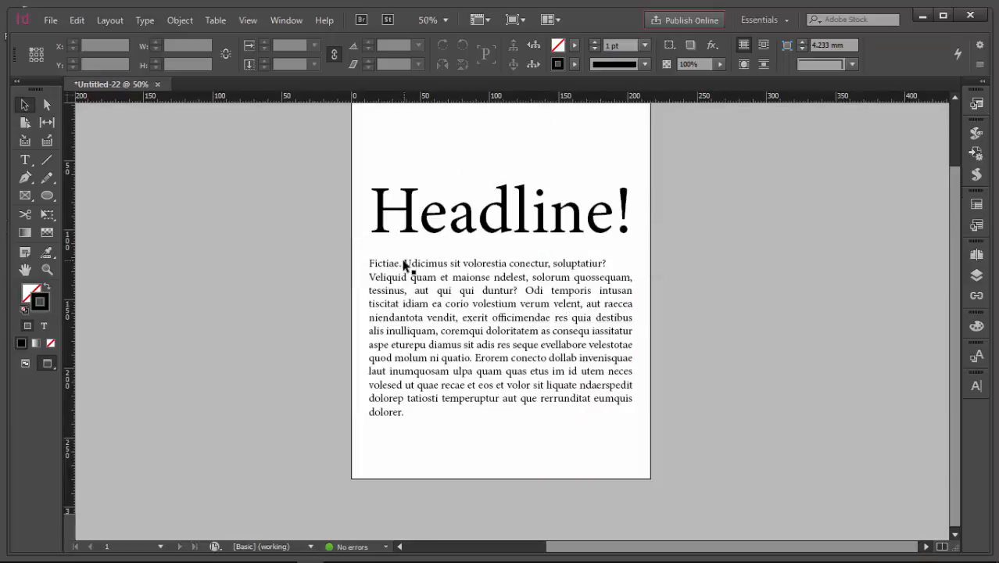
pyautogui.hotkey('ctrl', 'w')
pyautogui.click(574, 305)
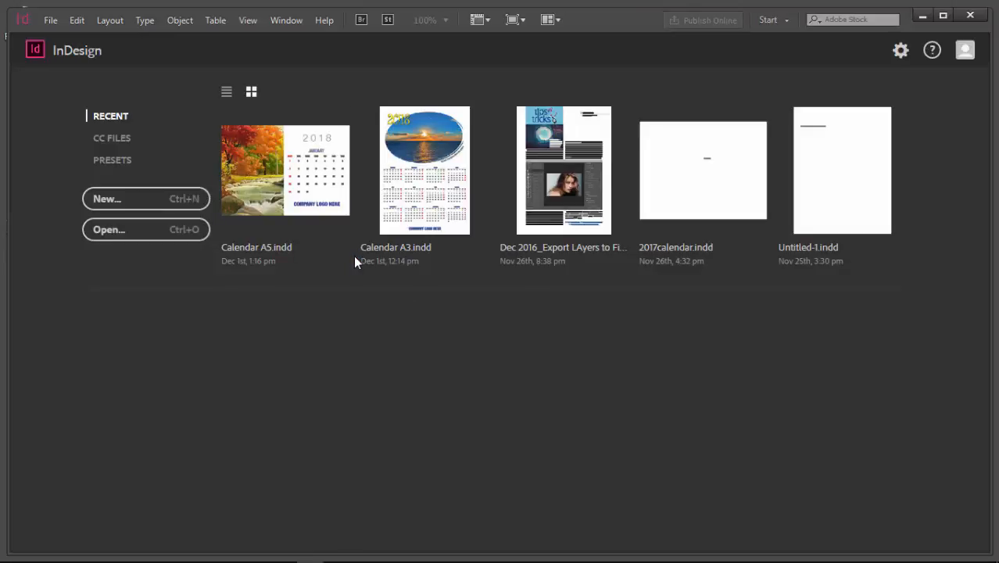
# Create a one-page Letter document with default settings and run the ImageCatalog.jsx script on the desktop Photos folder.
pyautogui.click(137, 201)
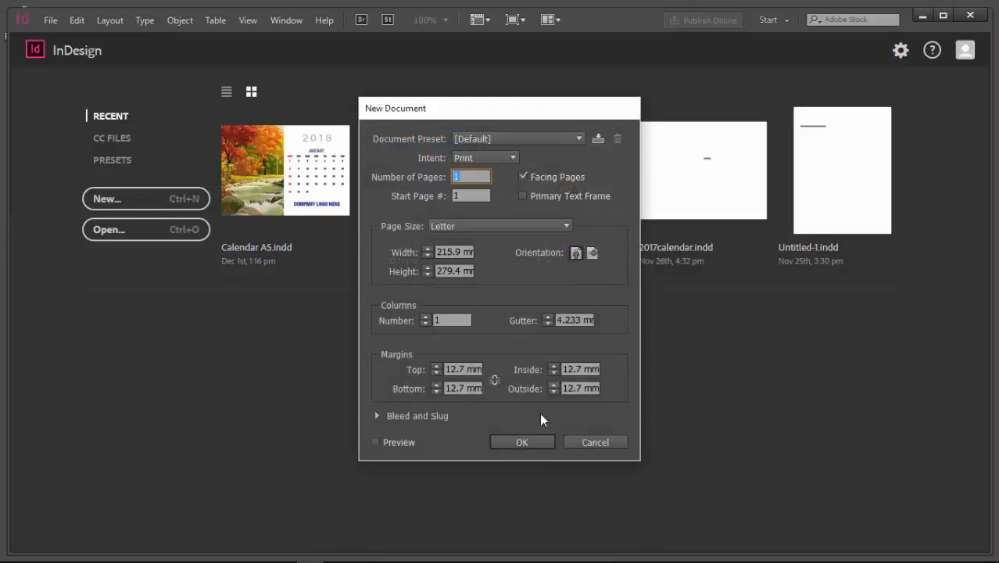
pyautogui.click(518, 441)
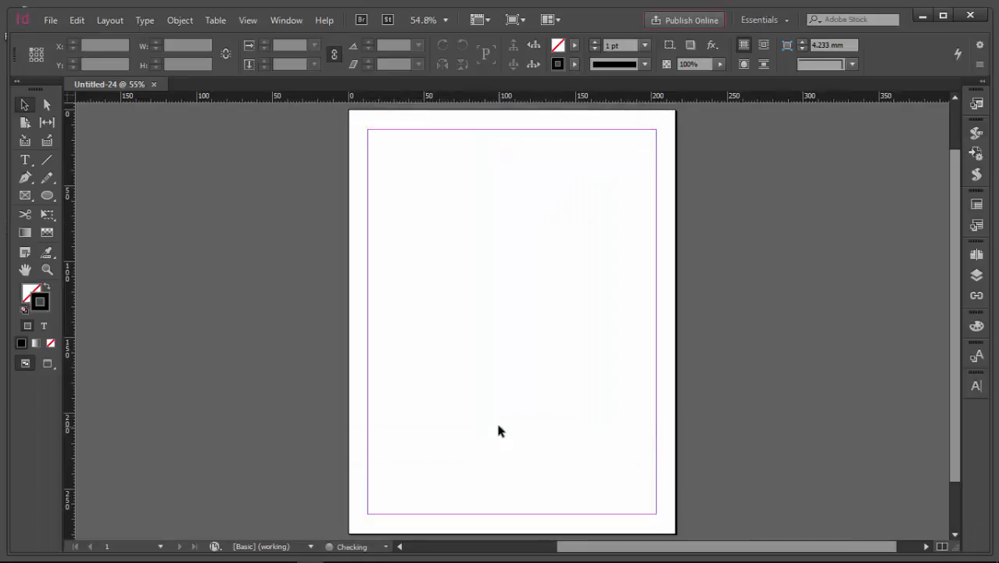
pyautogui.click(977, 177)
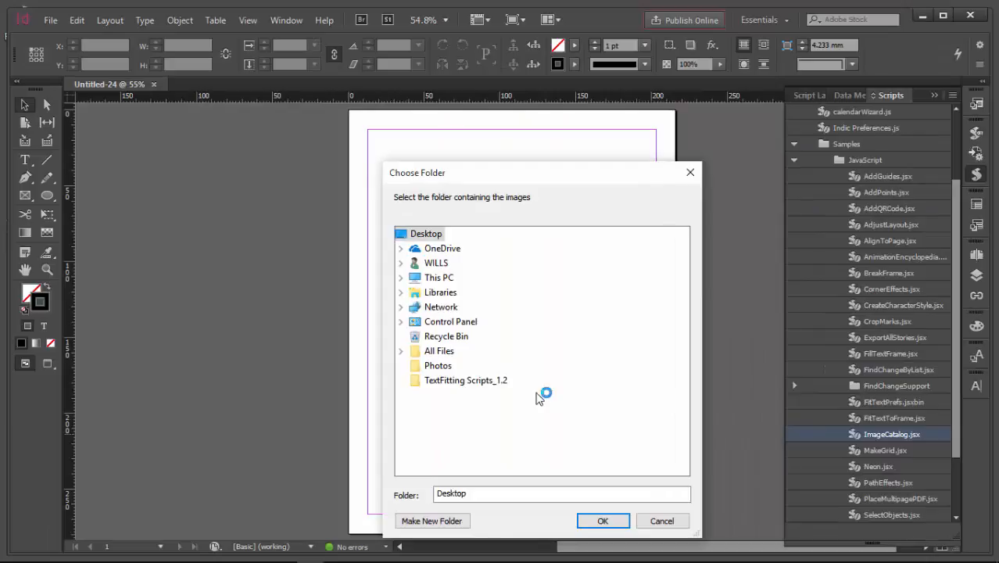
pyautogui.click(442, 368)
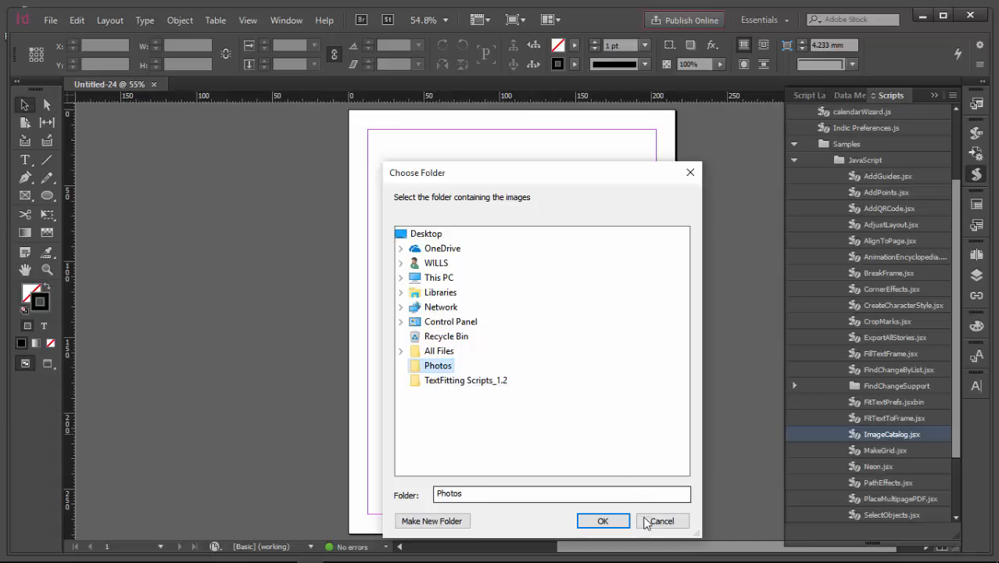
pyautogui.click(607, 522)
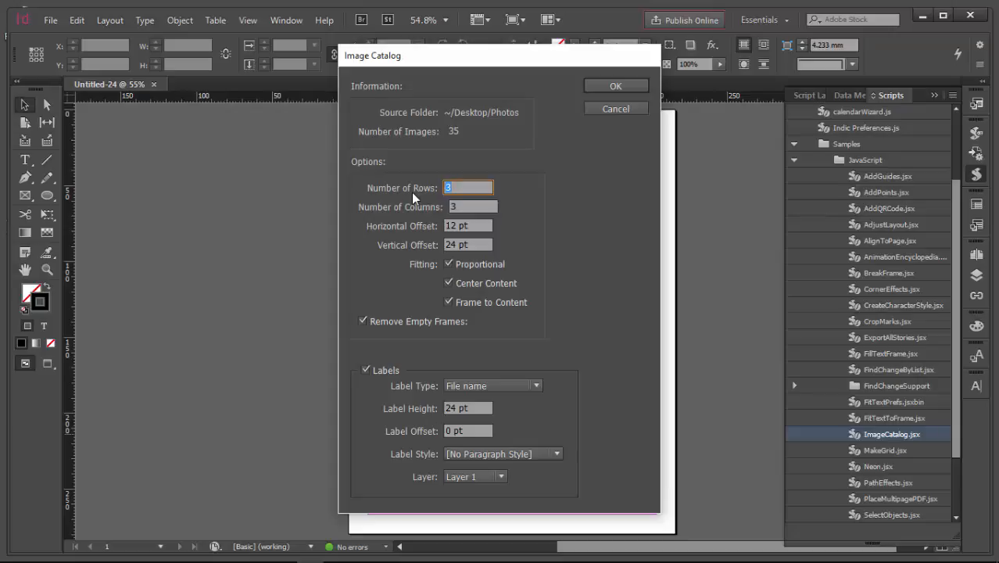
# Generate the image catalog with 6 rows, keeping 3 columns and file name labels.
pyautogui.write('6')
pyautogui.moveTo(474, 226); pyautogui.dragTo(423, 216)
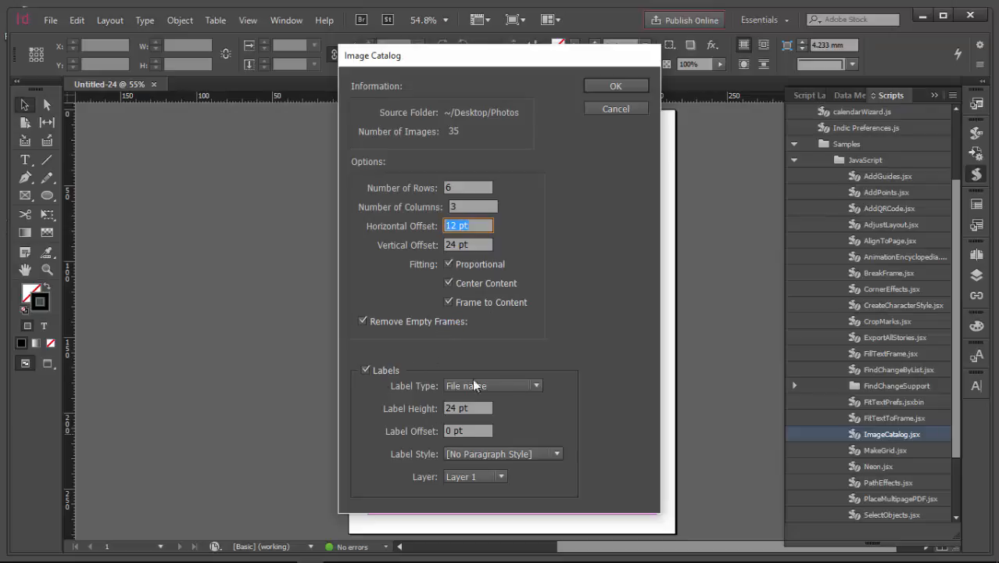
pyautogui.click(538, 385)
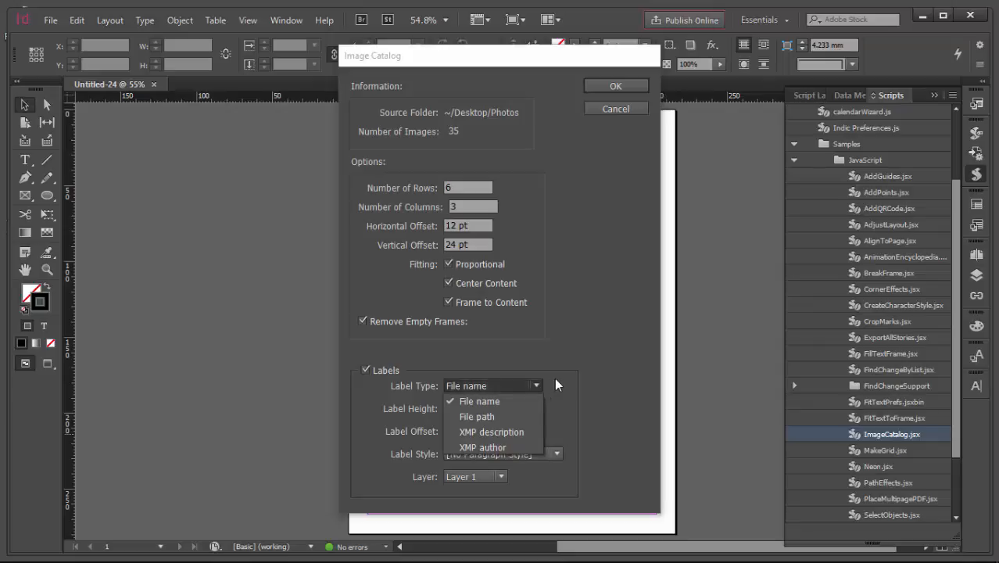
pyautogui.click(571, 375)
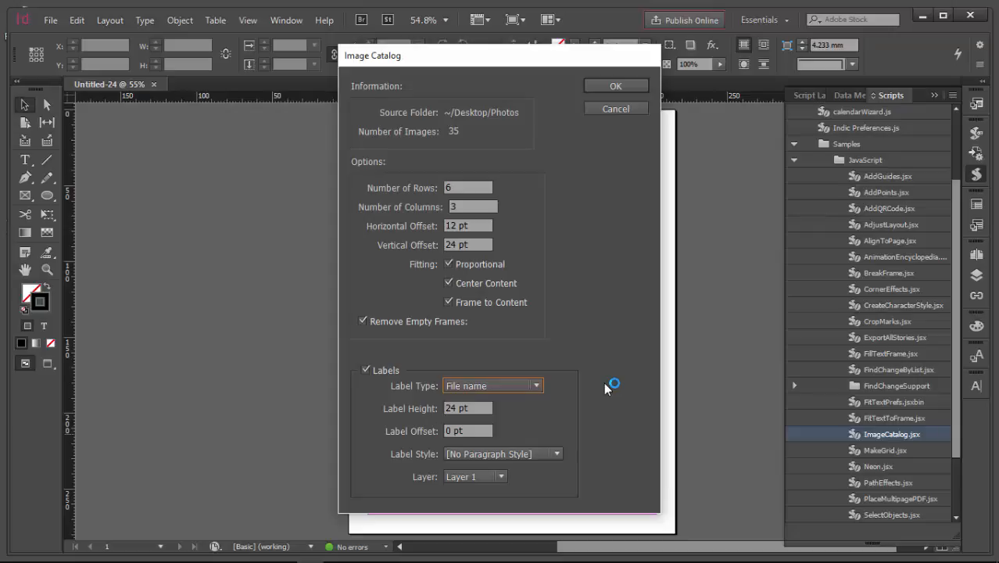
pyautogui.click(612, 90)
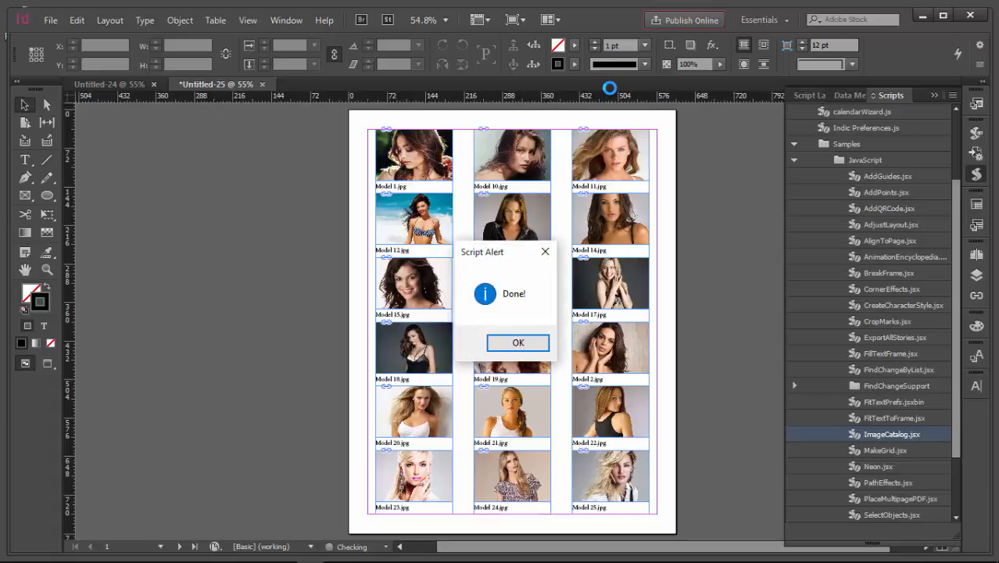
pyautogui.click(516, 345)
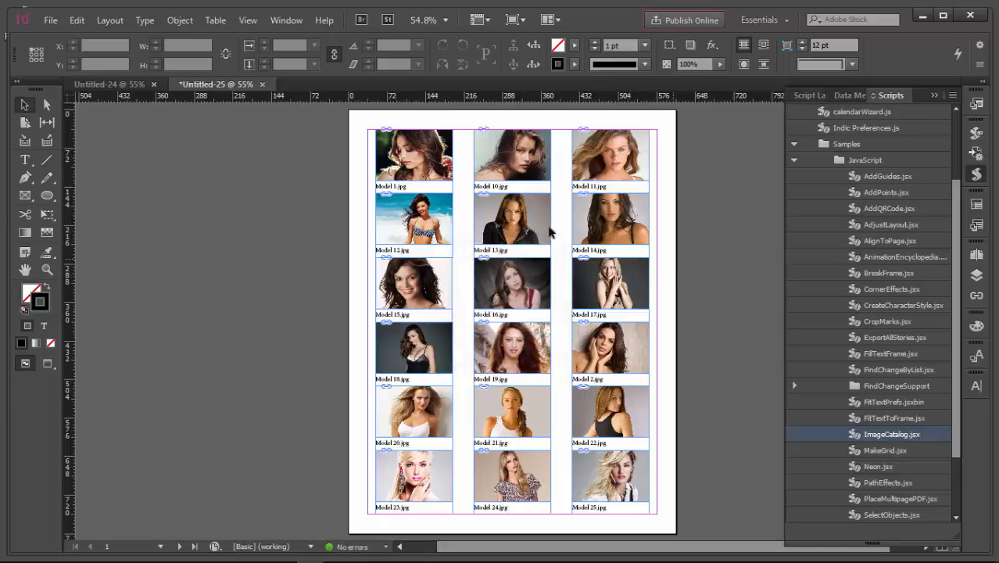
pyautogui.click(175, 184)
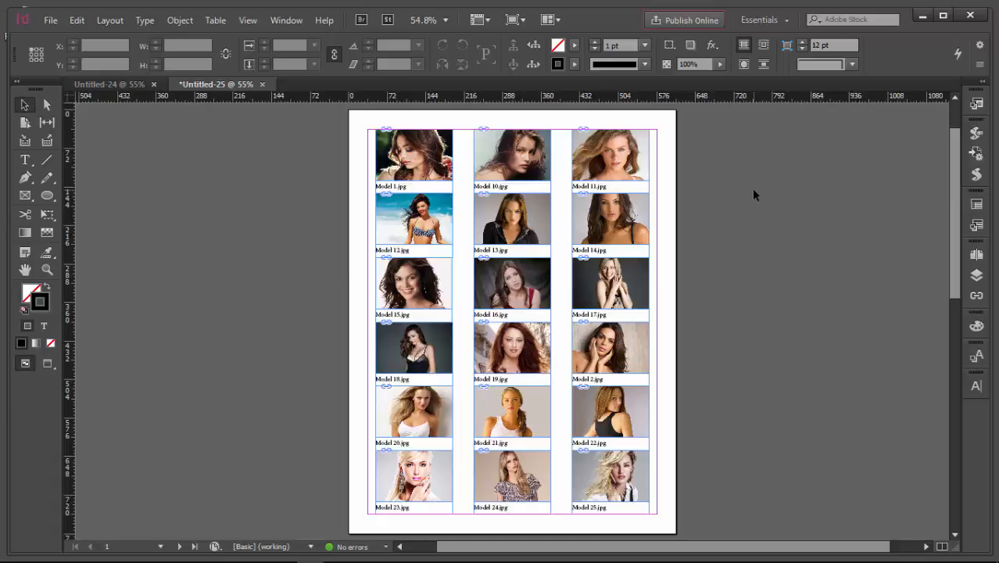
# Examine both pages of the generated image catalog in Preview mode, ending on page 2.
pyautogui.press('F12')
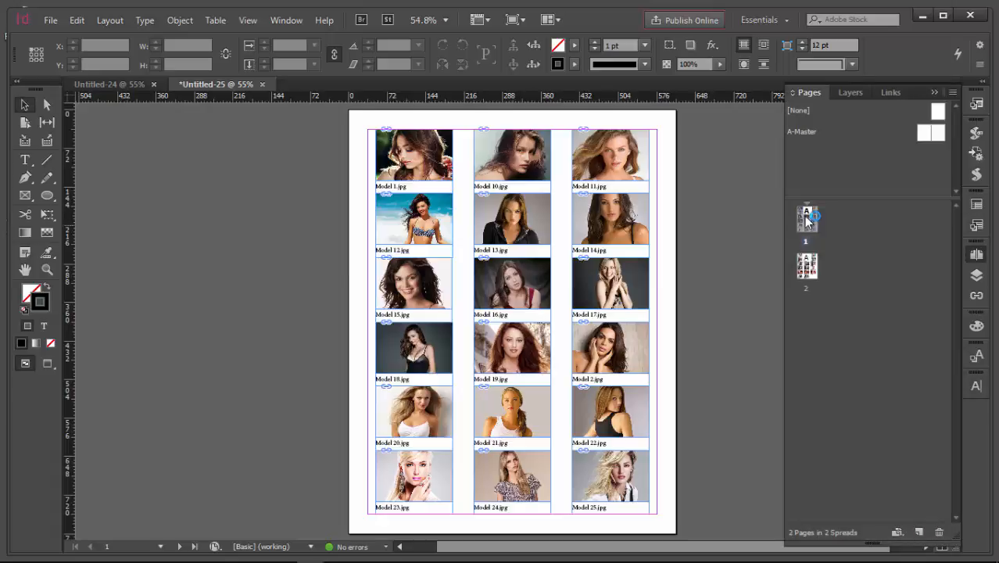
pyautogui.doubleClick(806, 268)
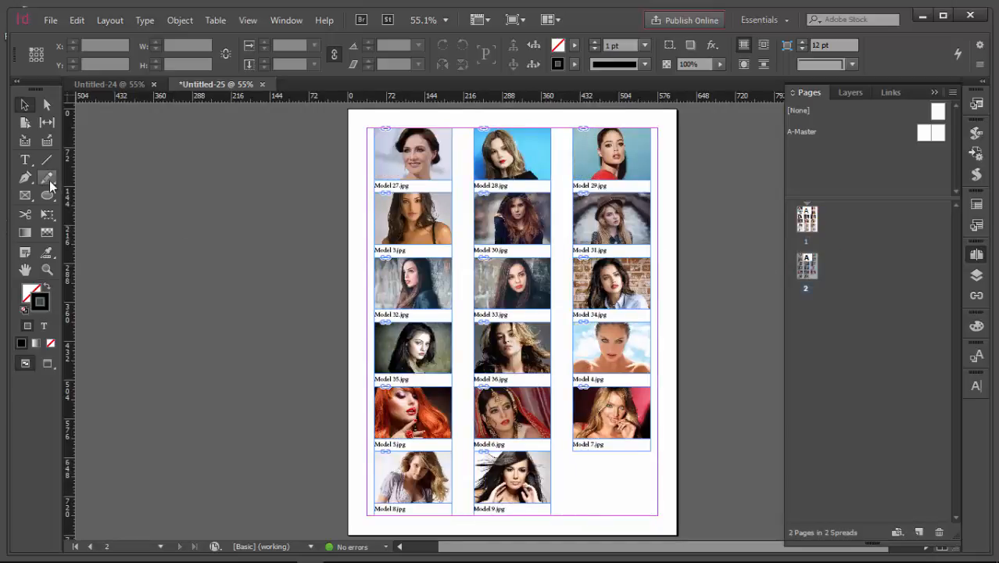
pyautogui.press('w')
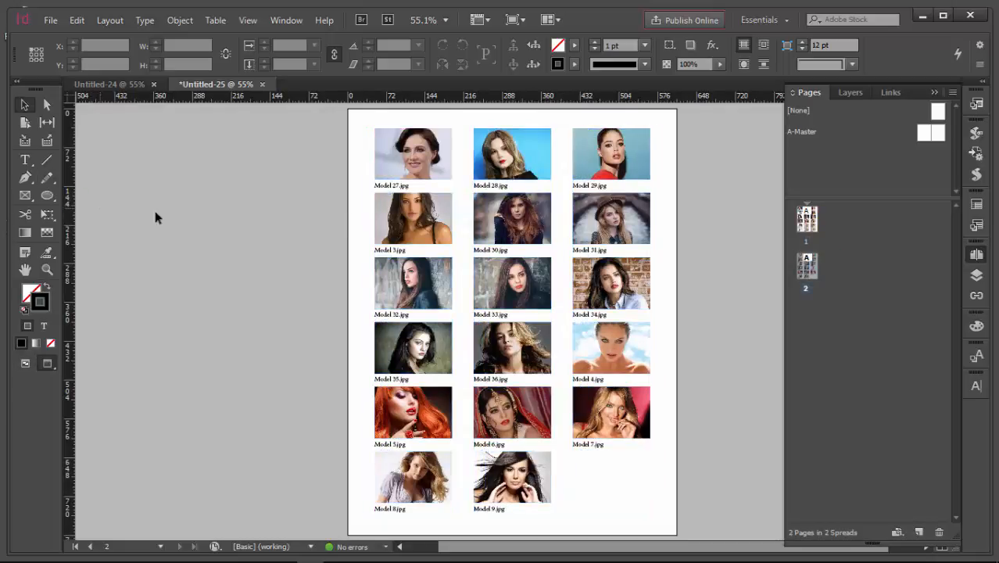
pyautogui.doubleClick(807, 218)
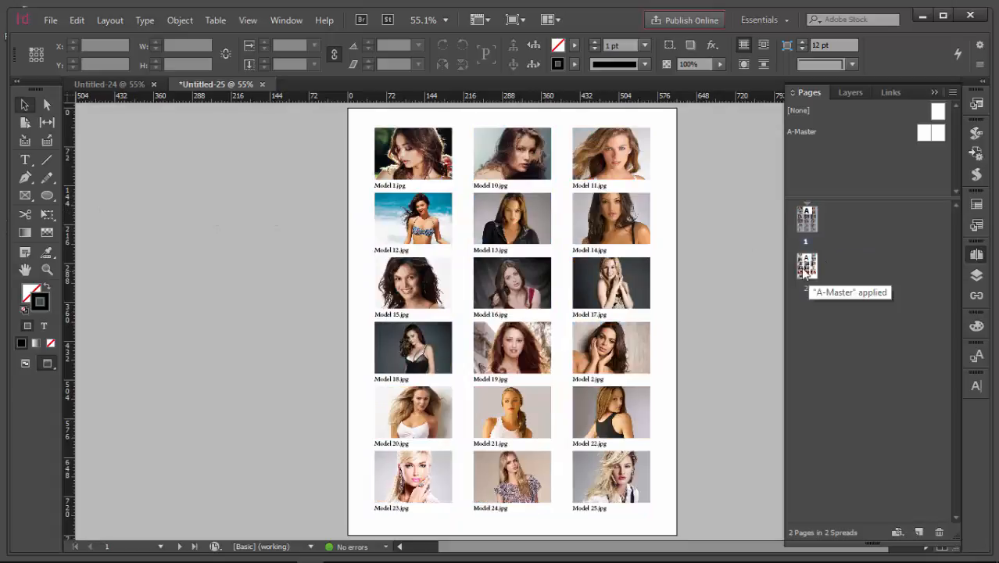
pyautogui.doubleClick(808, 268)
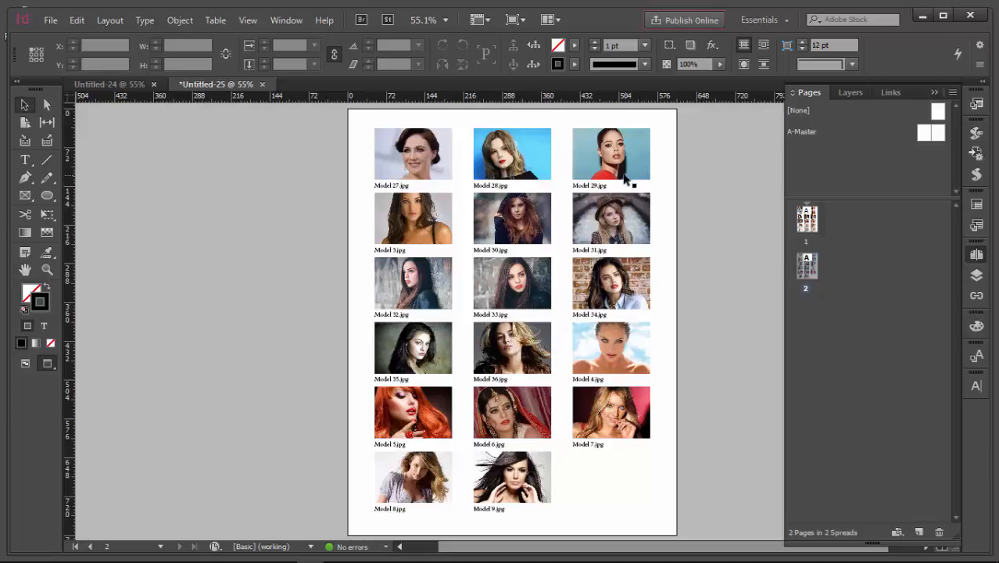
# Select the Model 27.jpg image frame in the first row of page 2.
pyautogui.click(411, 168)
pyautogui.click(412, 172)
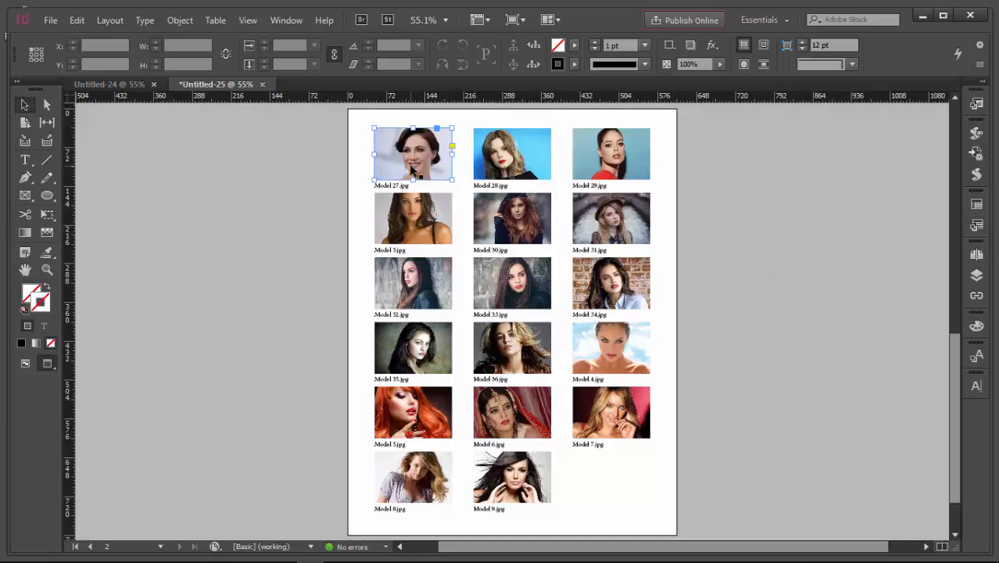